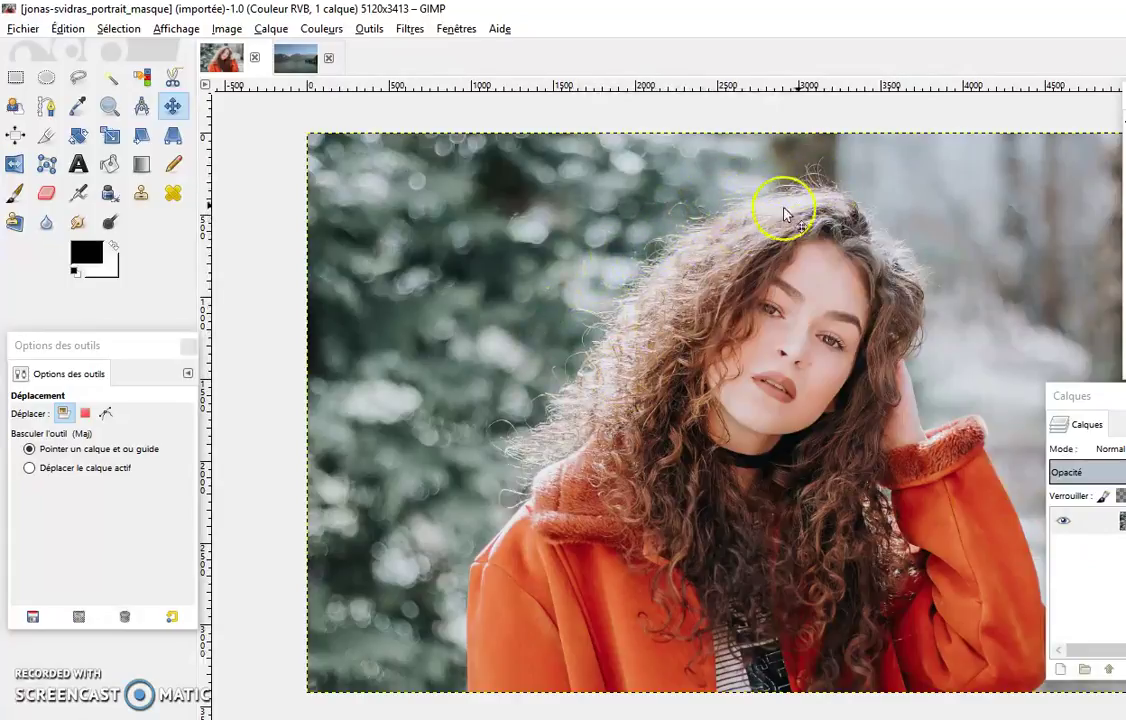
Create a selection around the woman from the "portrait" path.
left_click_drag(1125, 93, 1037, 87)
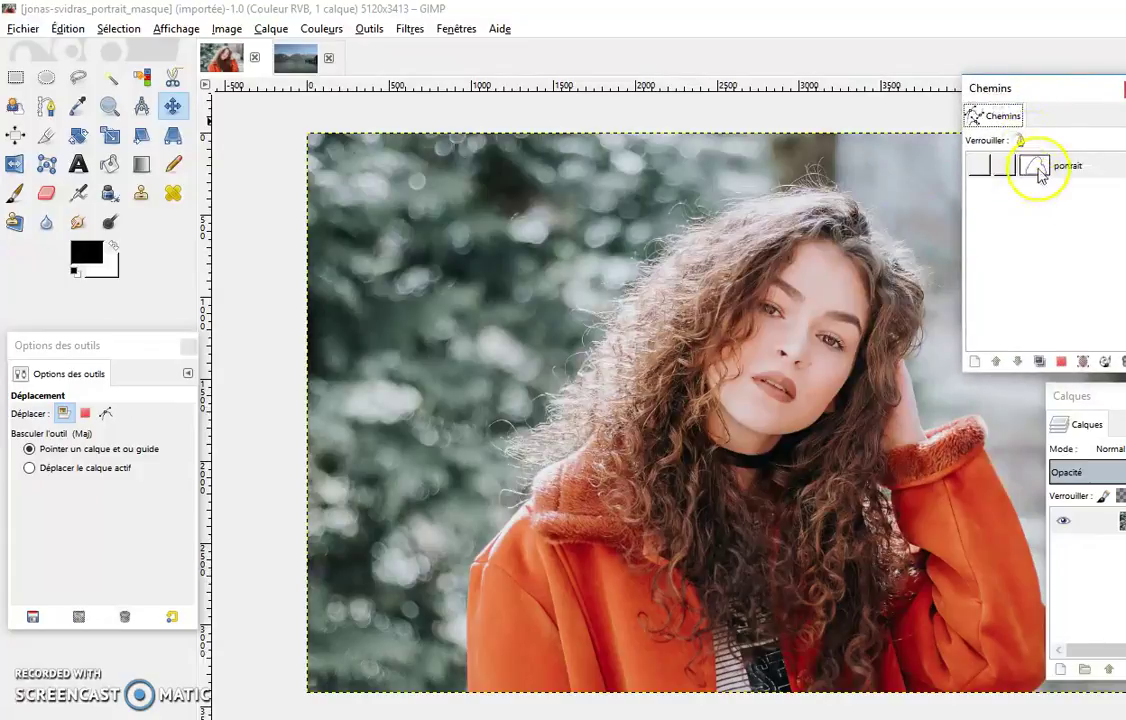
left_click(1038, 172)
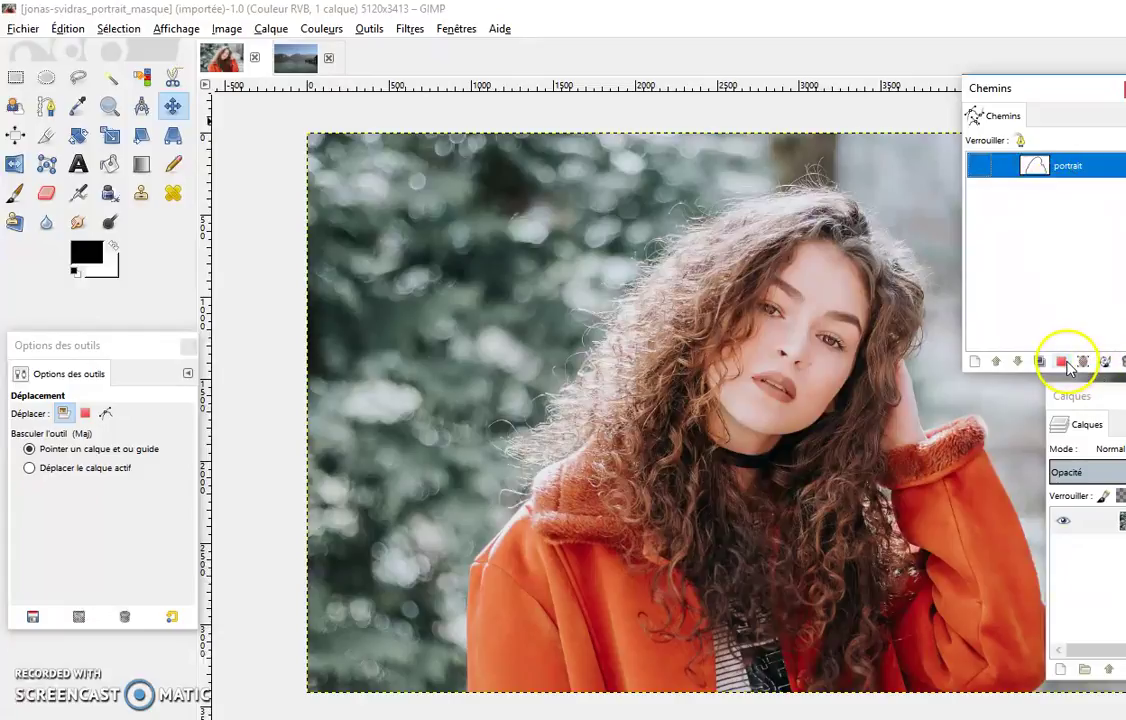
left_click(1062, 362)
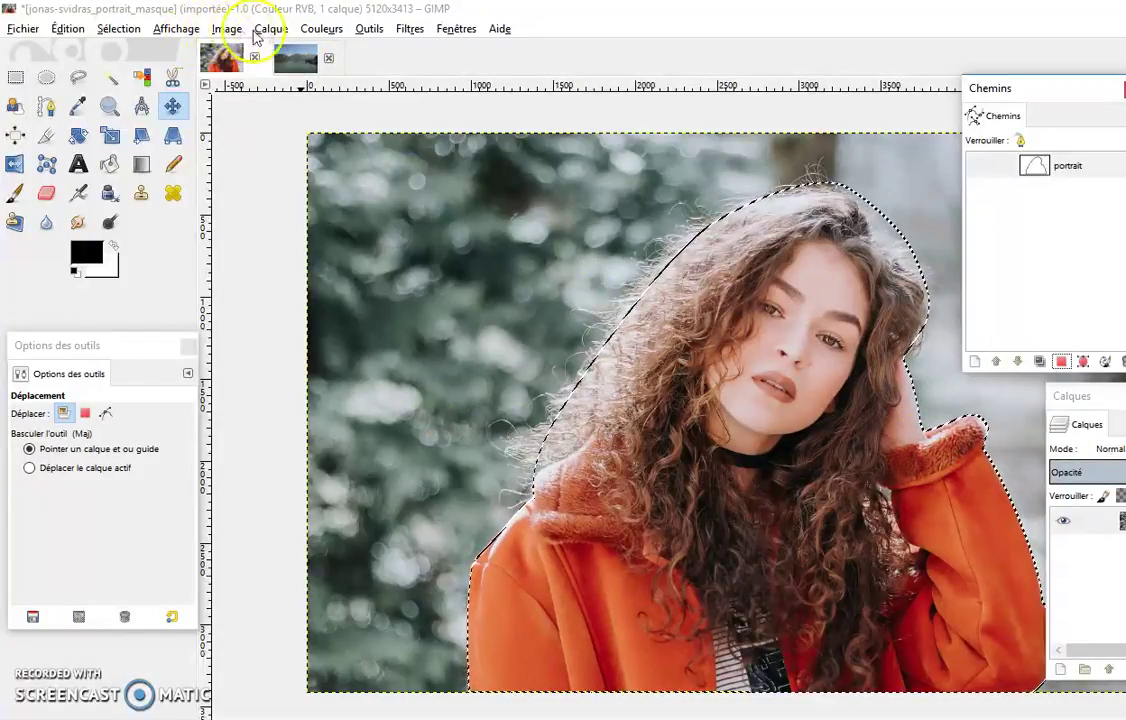
Turn on the quick mask for the selection and make the "Masque rapide" channel active for editing.
left_click(130, 31)
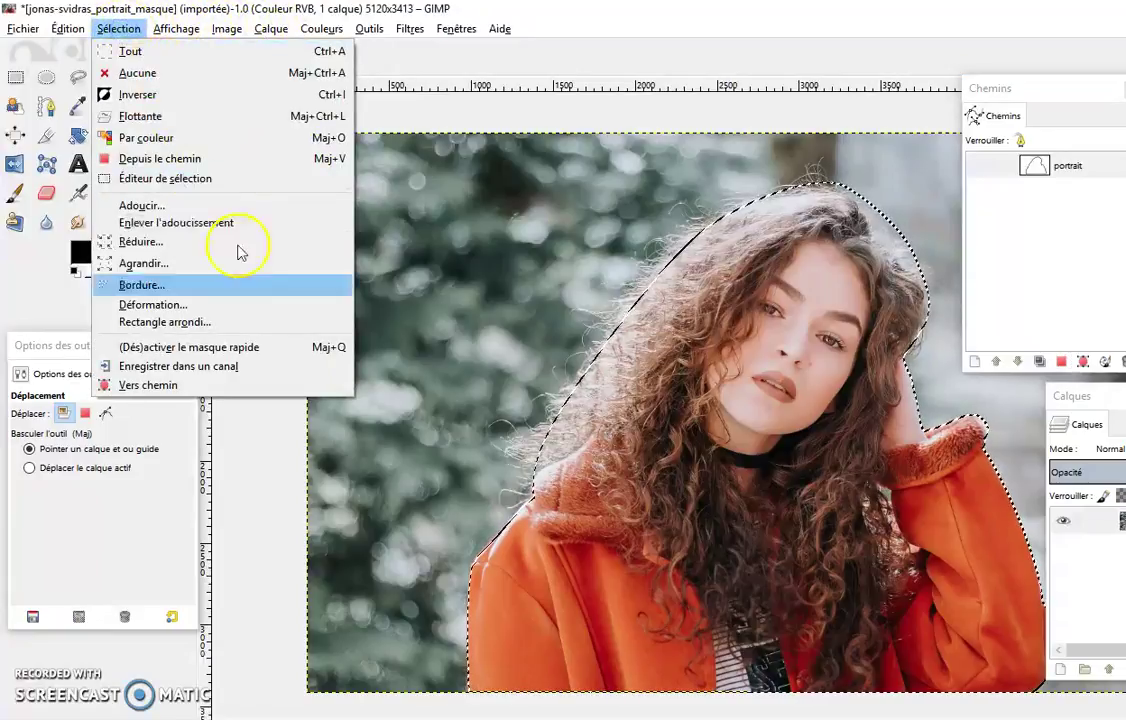
left_click(263, 350)
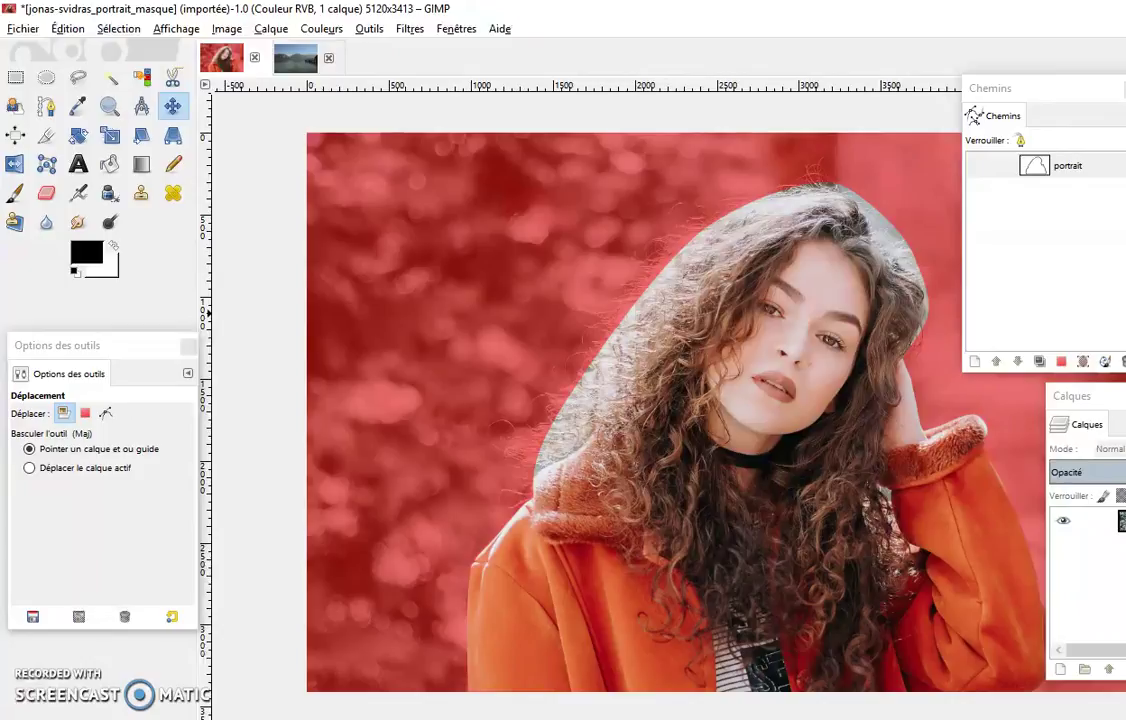
left_click_drag(1125, 424, 888, 77)
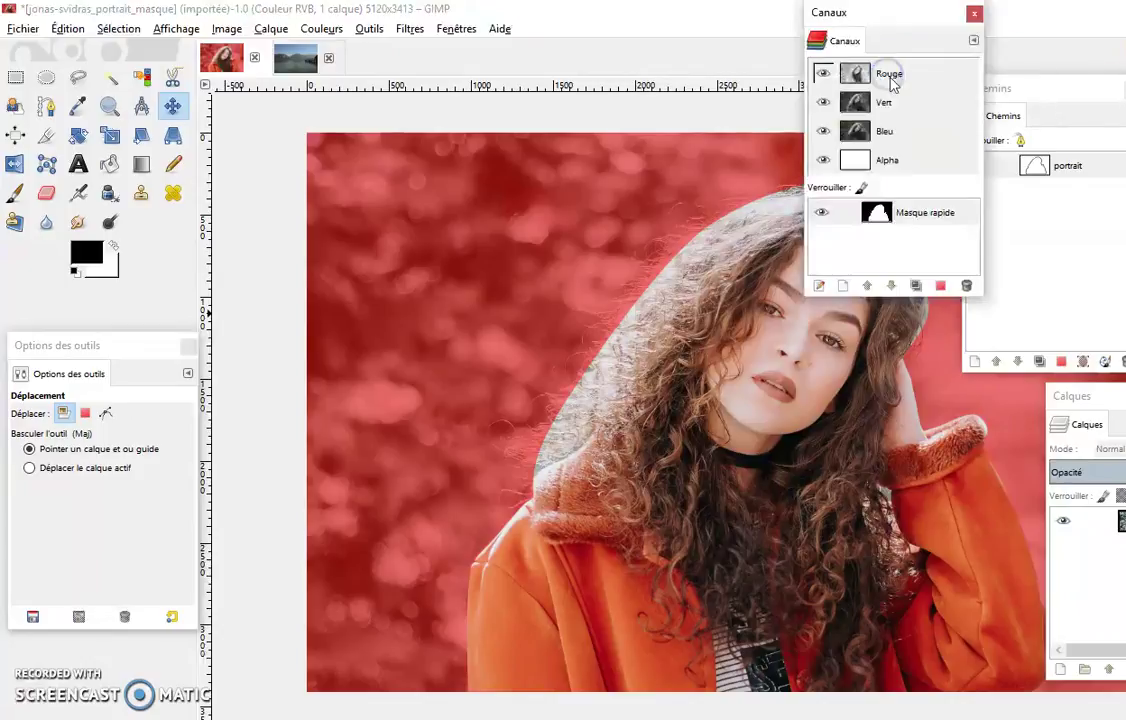
left_click_drag(888, 20, 289, 119)
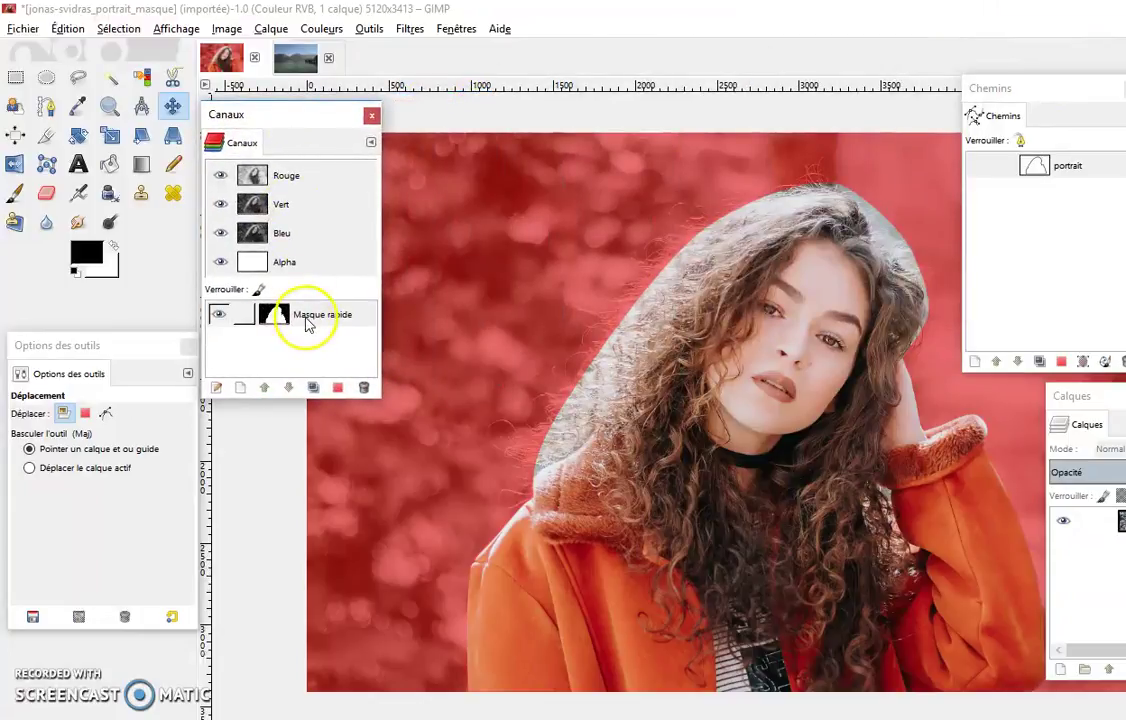
left_click(307, 318)
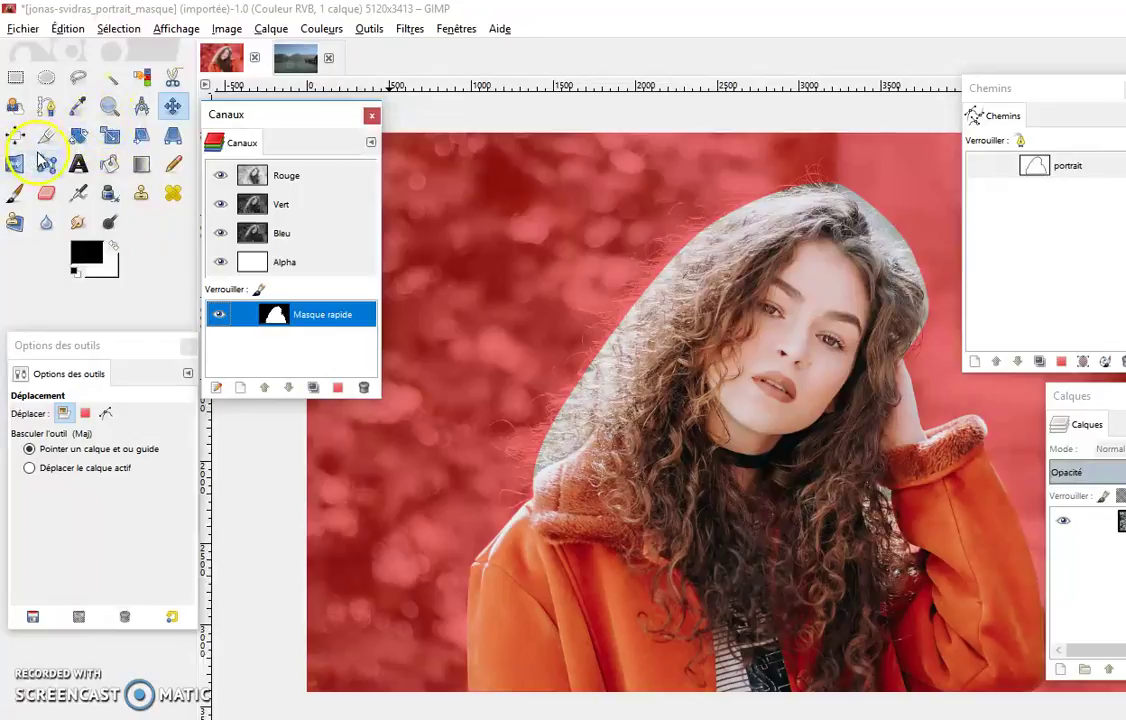
With a 418.88 paintbrush, refine the mask along the hair's left and upper edges, black over the background and white over the hair.
left_click(18, 193)
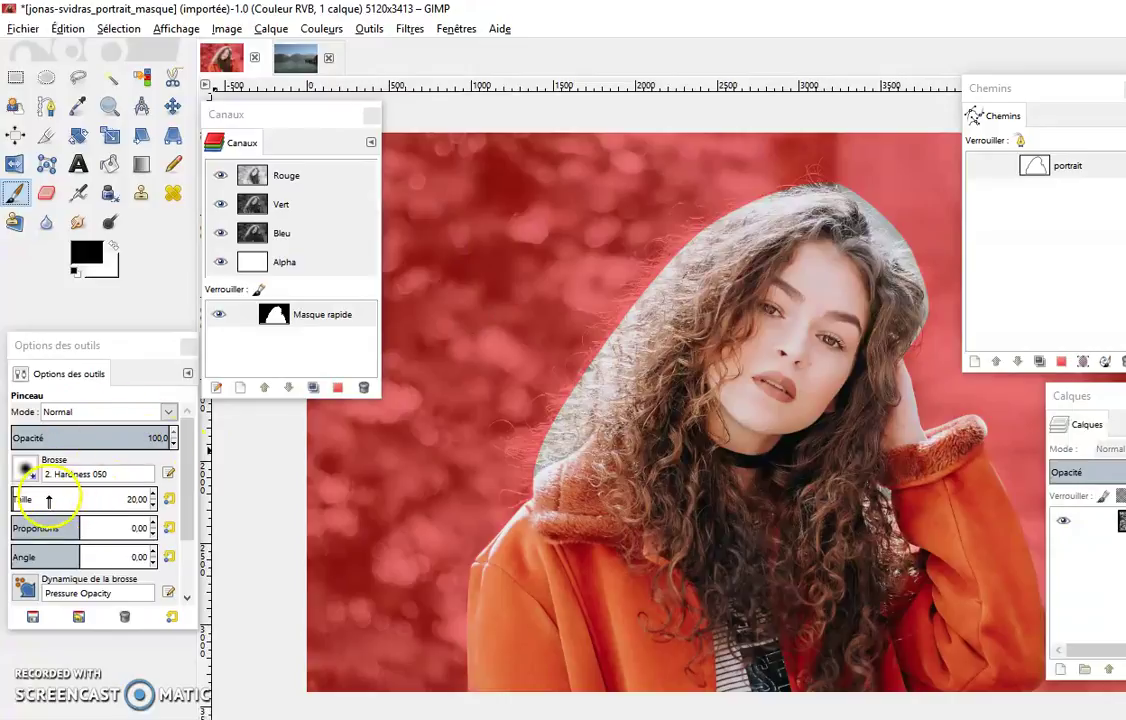
left_click(33, 497)
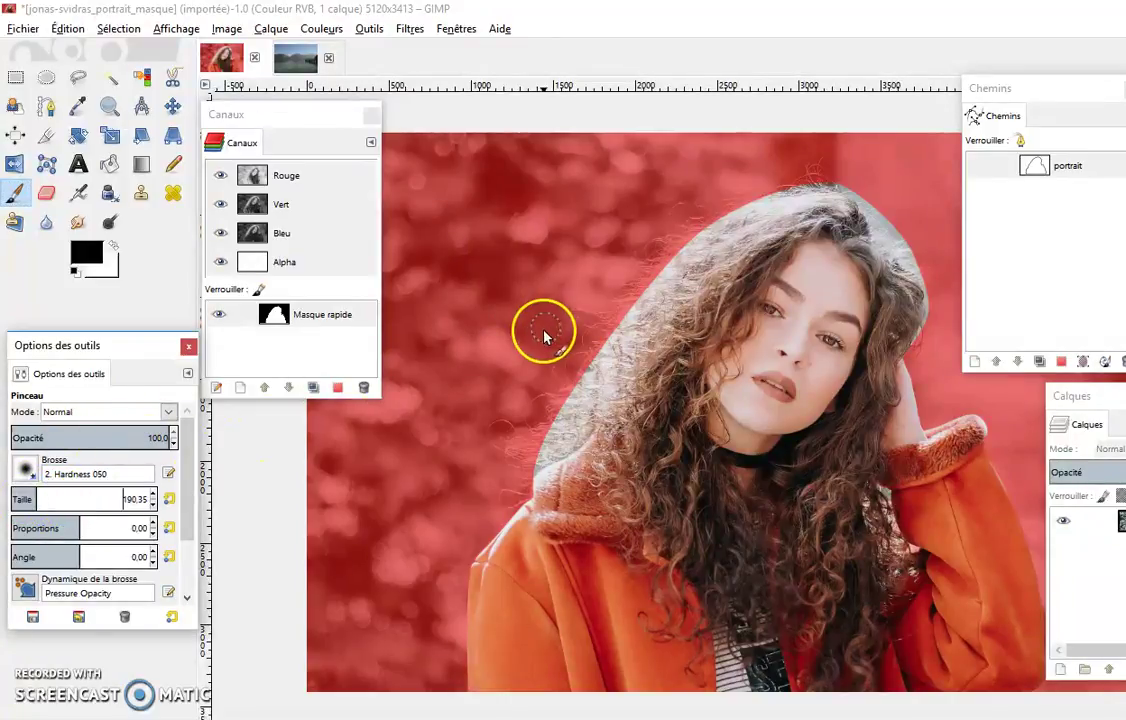
left_click(69, 494)
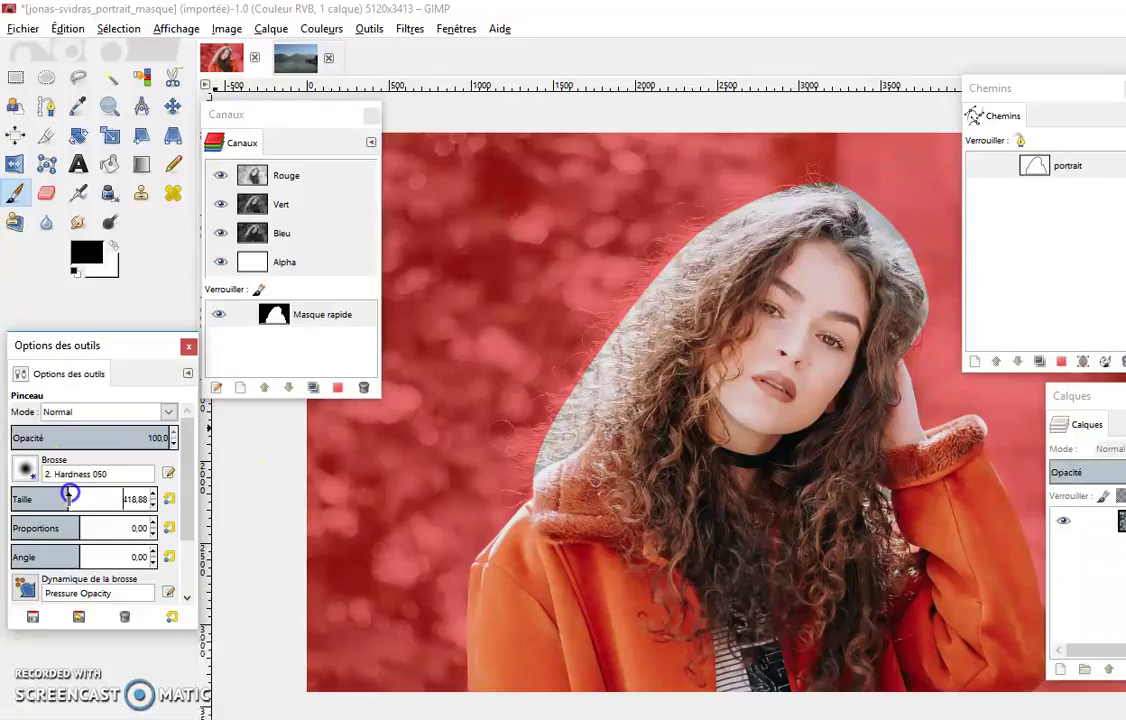
left_click(592, 309)
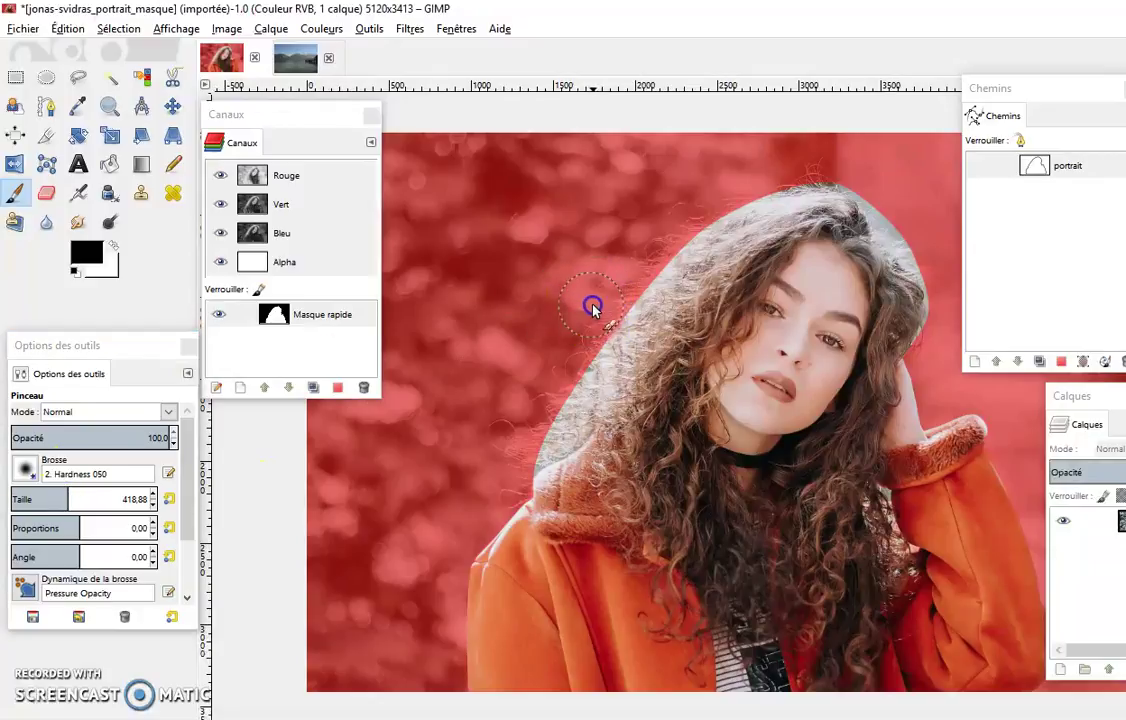
mouse_move(589, 322)
left_mouse_down()
mouse_move(535, 399)
mouse_move(516, 448)
mouse_move(527, 439)
mouse_move(509, 450)
mouse_move(523, 449)
mouse_move(509, 456)
mouse_move(568, 354)
left_mouse_up()
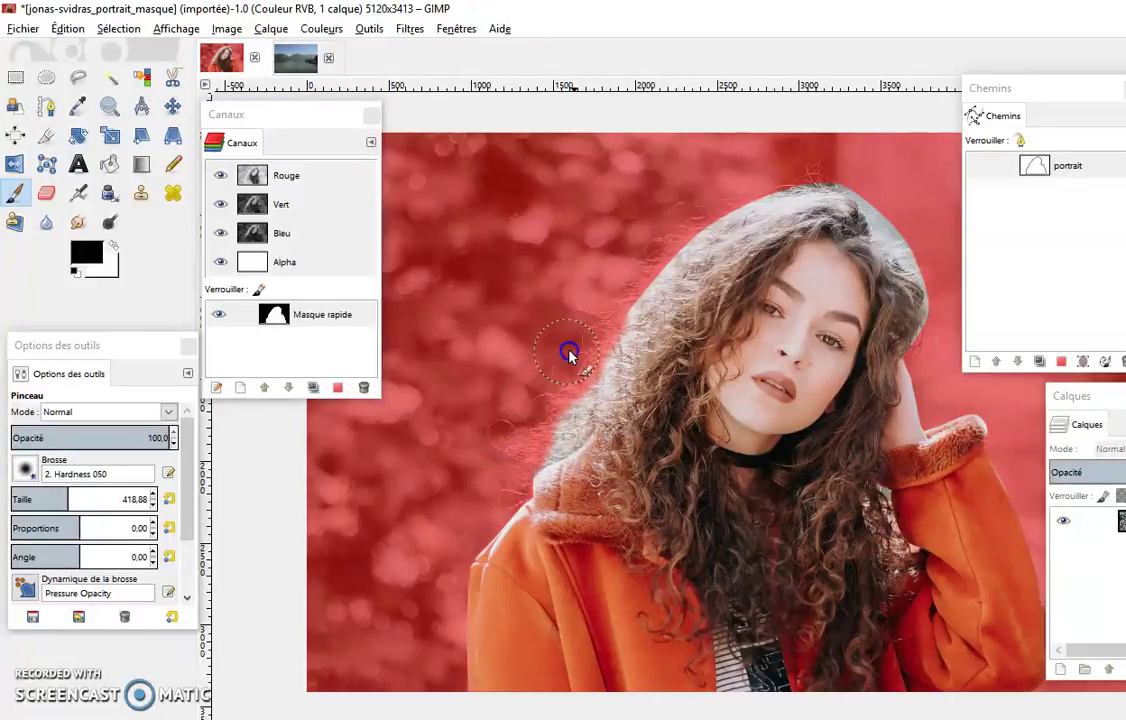
mouse_move(603, 308)
left_mouse_down()
mouse_move(635, 260)
mouse_move(649, 262)
mouse_move(639, 246)
mouse_move(676, 221)
mouse_move(677, 205)
mouse_move(753, 174)
mouse_move(701, 196)
mouse_move(618, 286)
mouse_move(815, 162)
mouse_move(793, 170)
mouse_move(868, 176)
left_mouse_up()
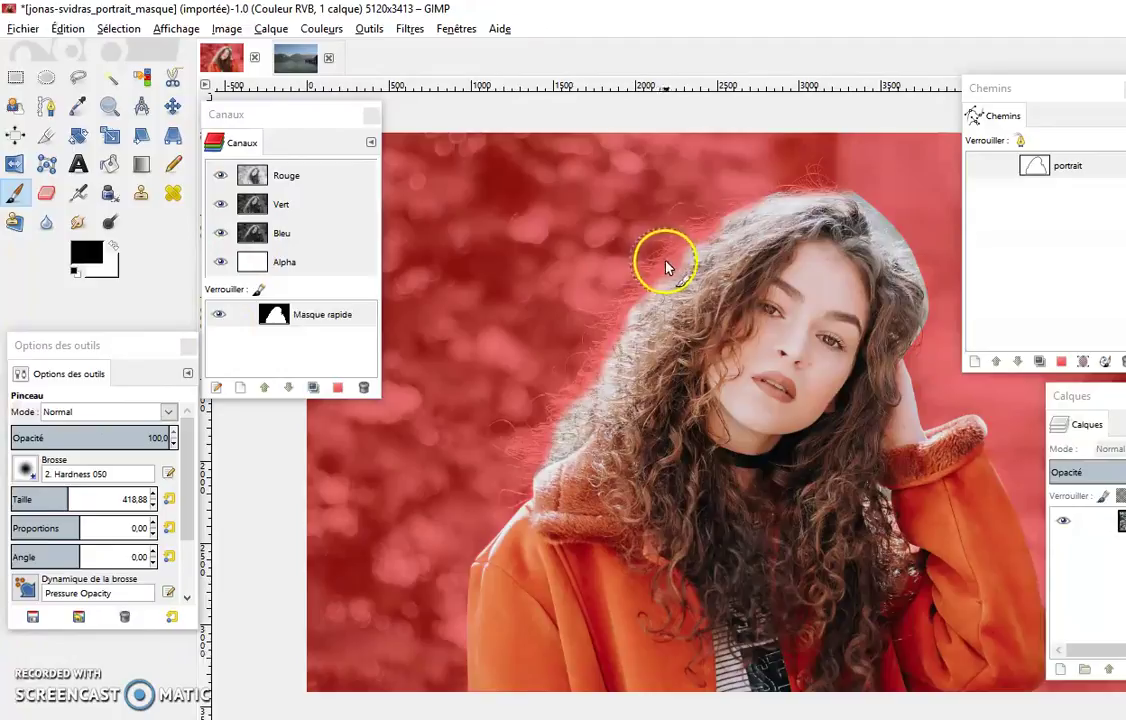
left_click(113, 244)
mouse_move(730, 300)
left_mouse_down()
mouse_move(707, 257)
mouse_move(661, 300)
mouse_move(600, 402)
left_mouse_up()
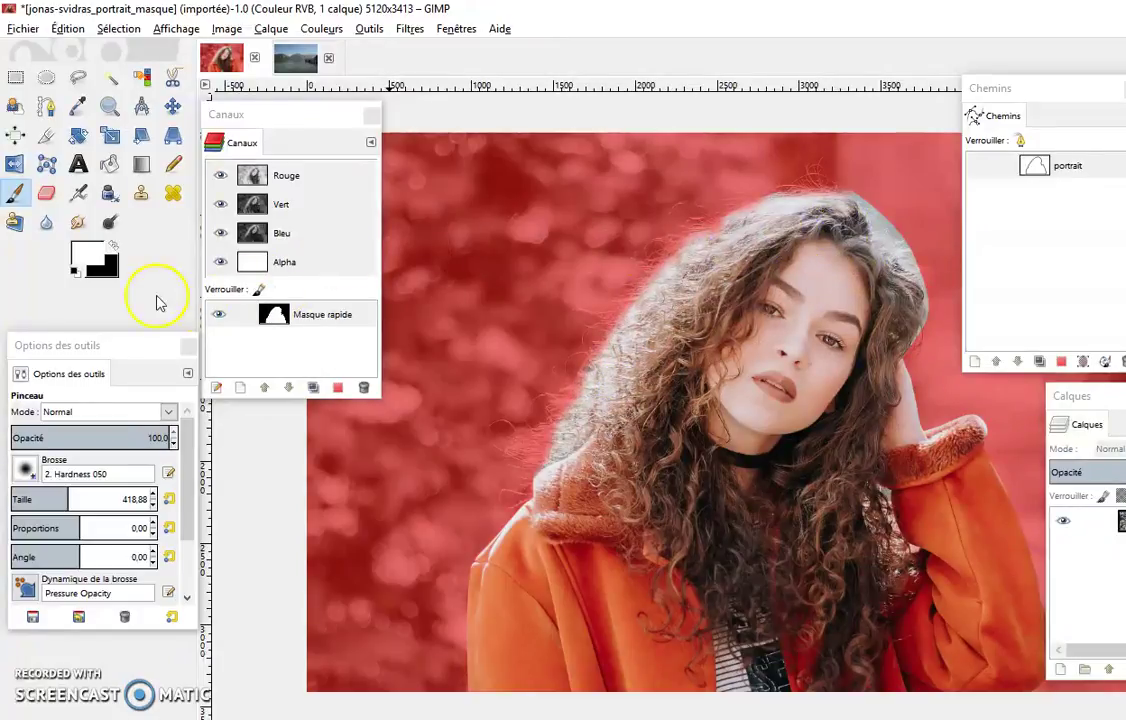
With a 294.82 brush, mask the background beside the hair's right edge in black, and recover the hair in white.
left_click(112, 246)
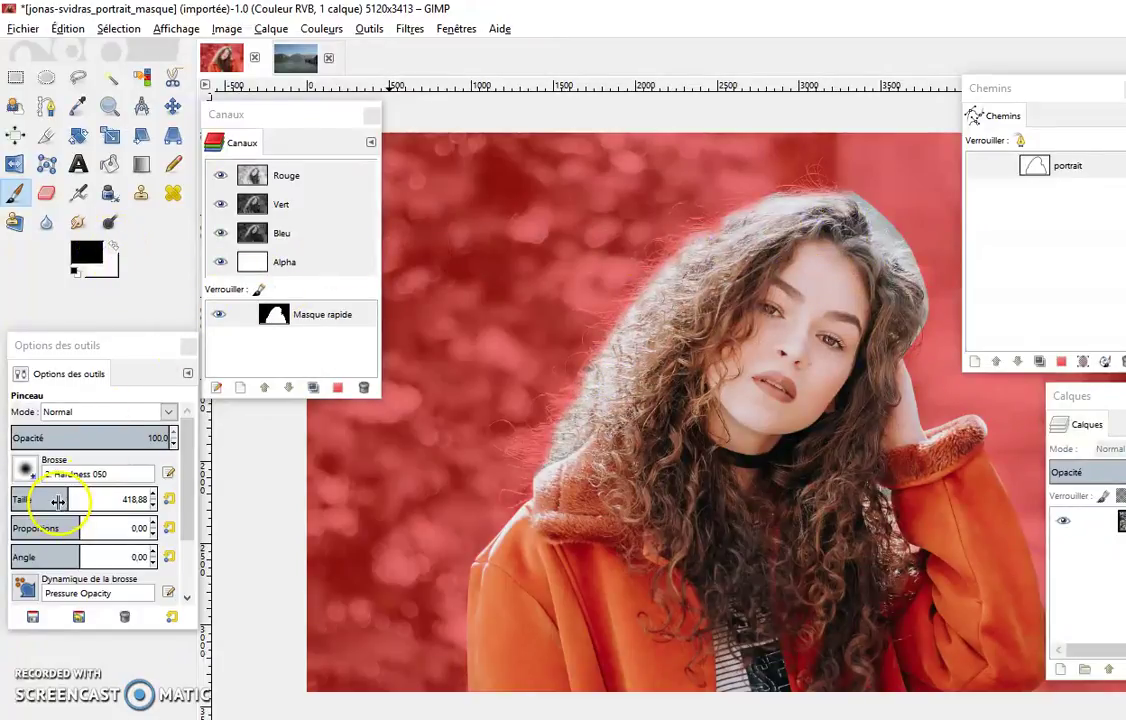
left_click_drag(50, 496, 38, 502)
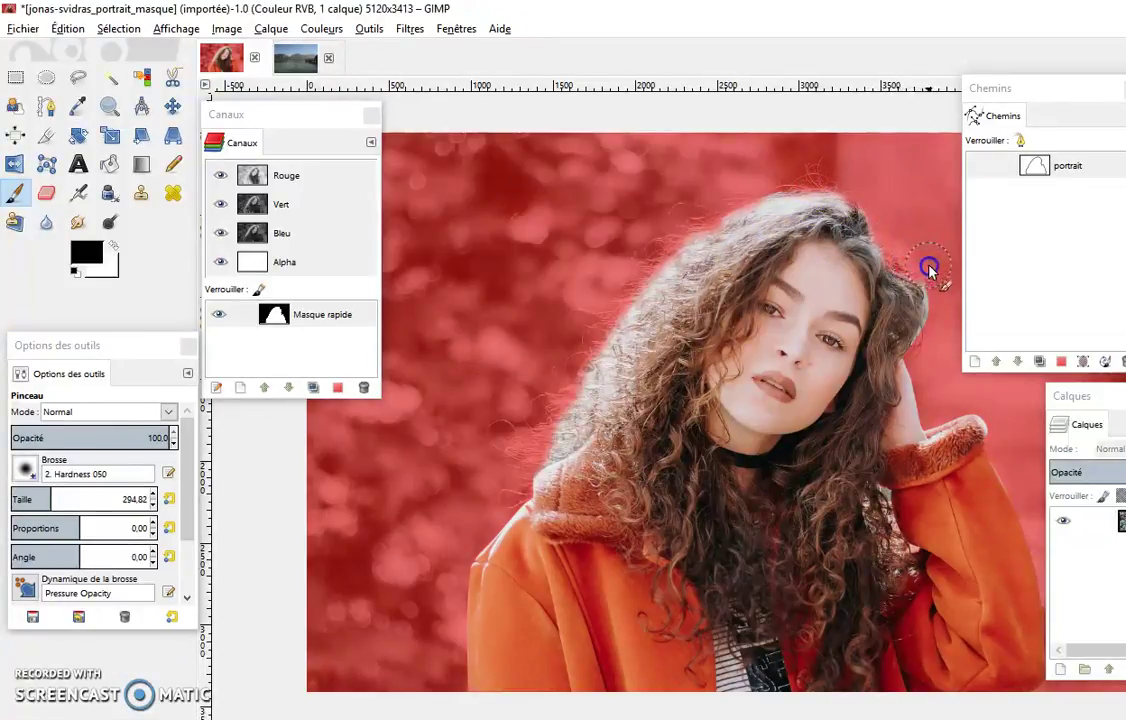
left_click(114, 246)
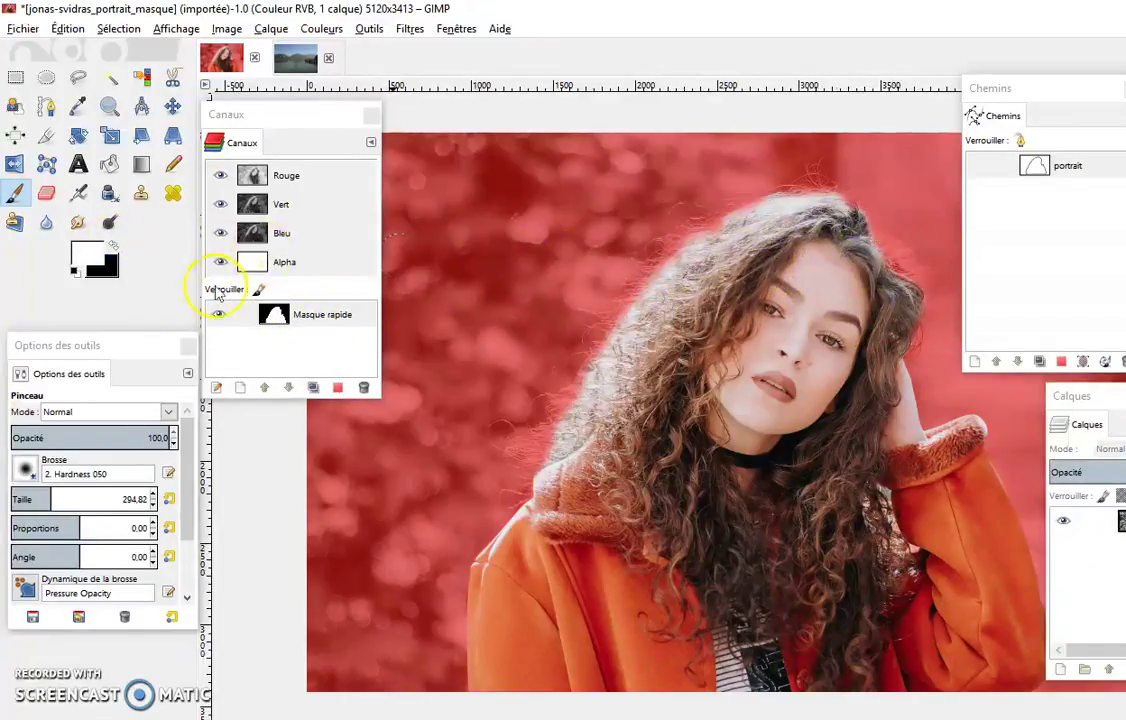
left_click_drag(890, 279, 894, 282)
mouse_move(853, 242)
left_mouse_down()
mouse_move(736, 240)
mouse_move(682, 272)
mouse_move(605, 355)
mouse_move(602, 397)
mouse_move(576, 415)
left_mouse_up()
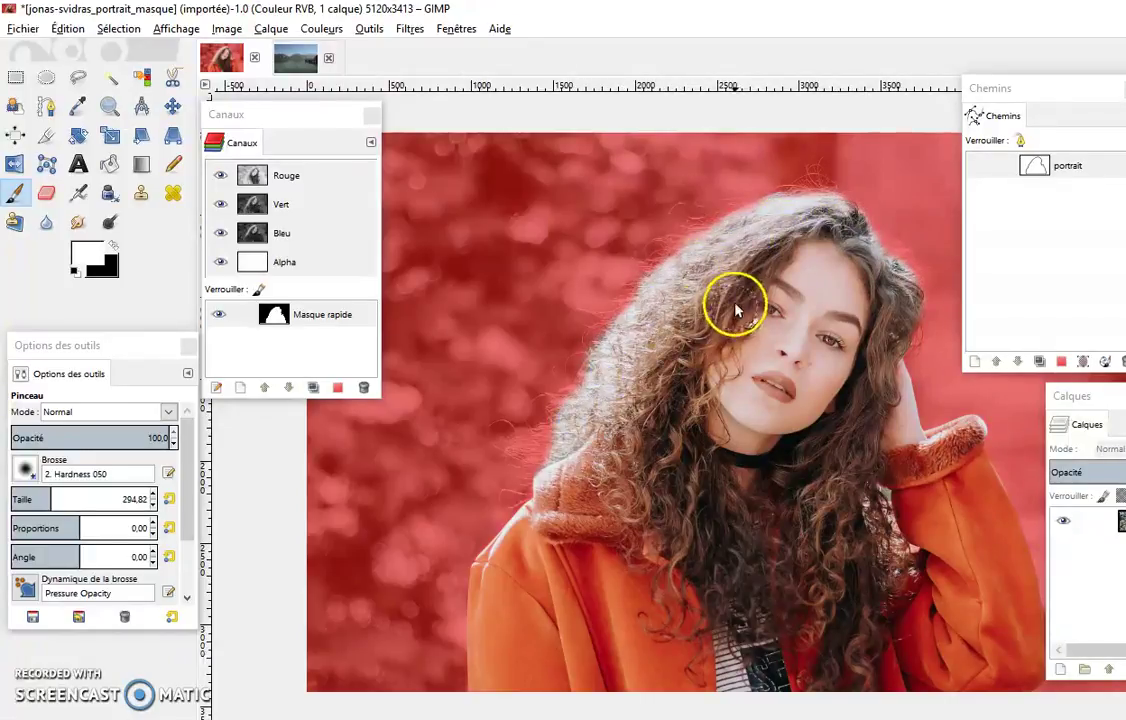
Convert the quick mask channel to a selection, reactivate the colour channels and copy the selected woman.
left_click(313, 316)
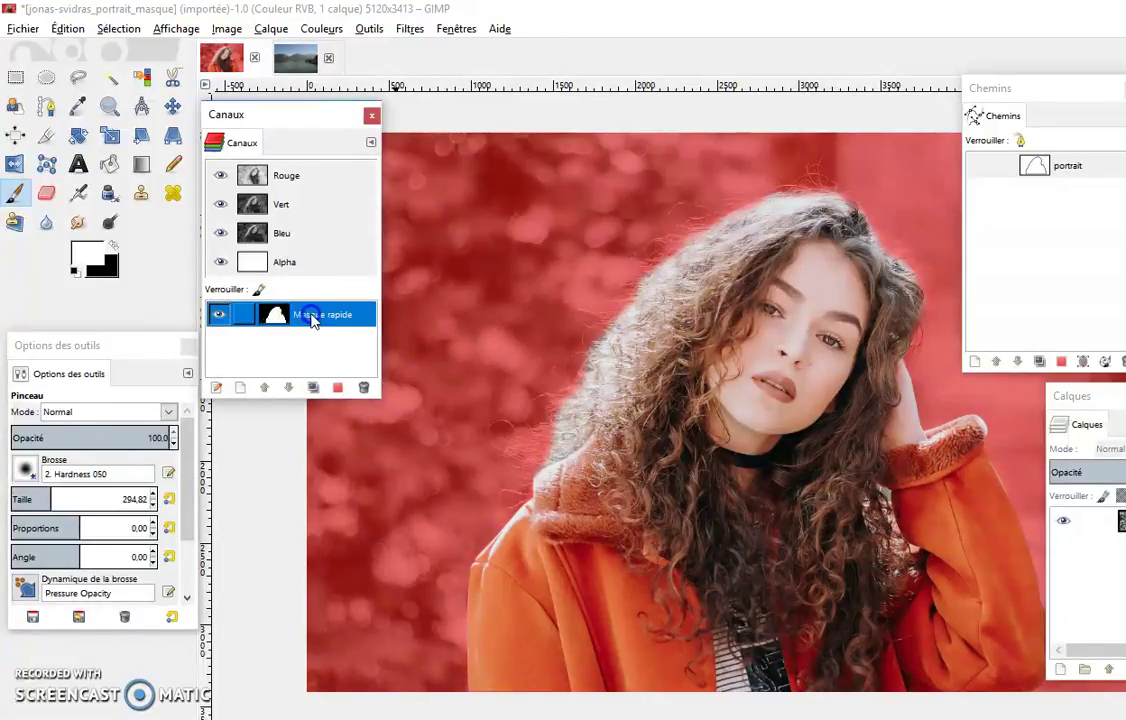
left_click(339, 390)
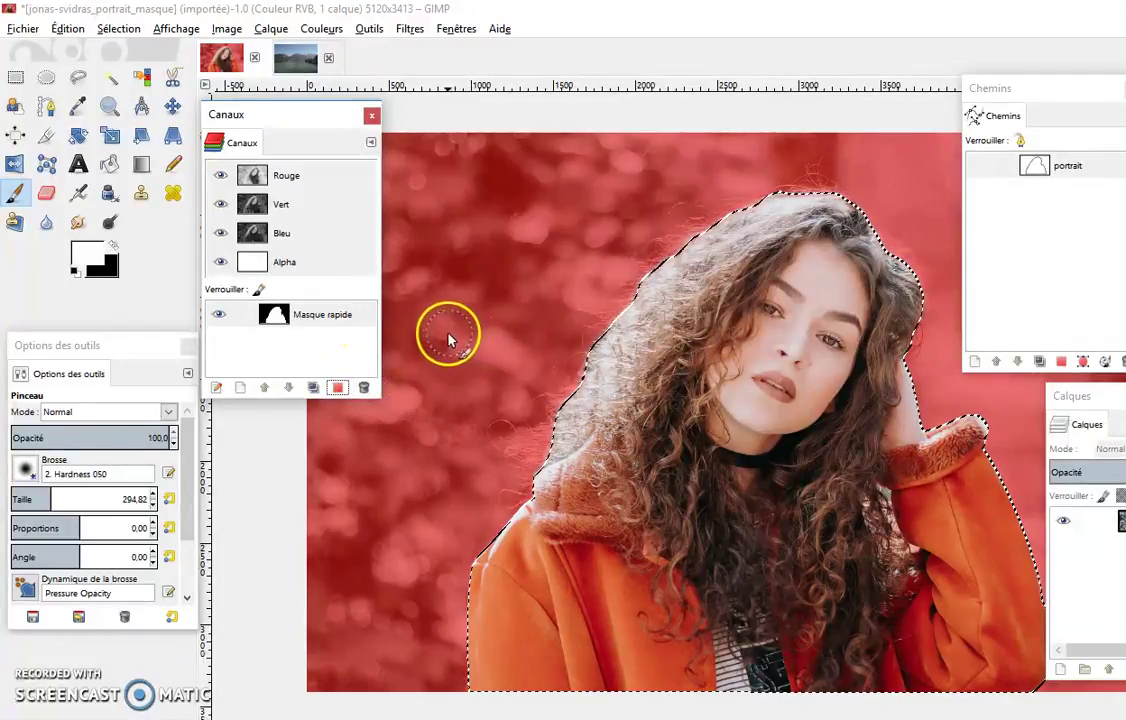
left_click(305, 178)
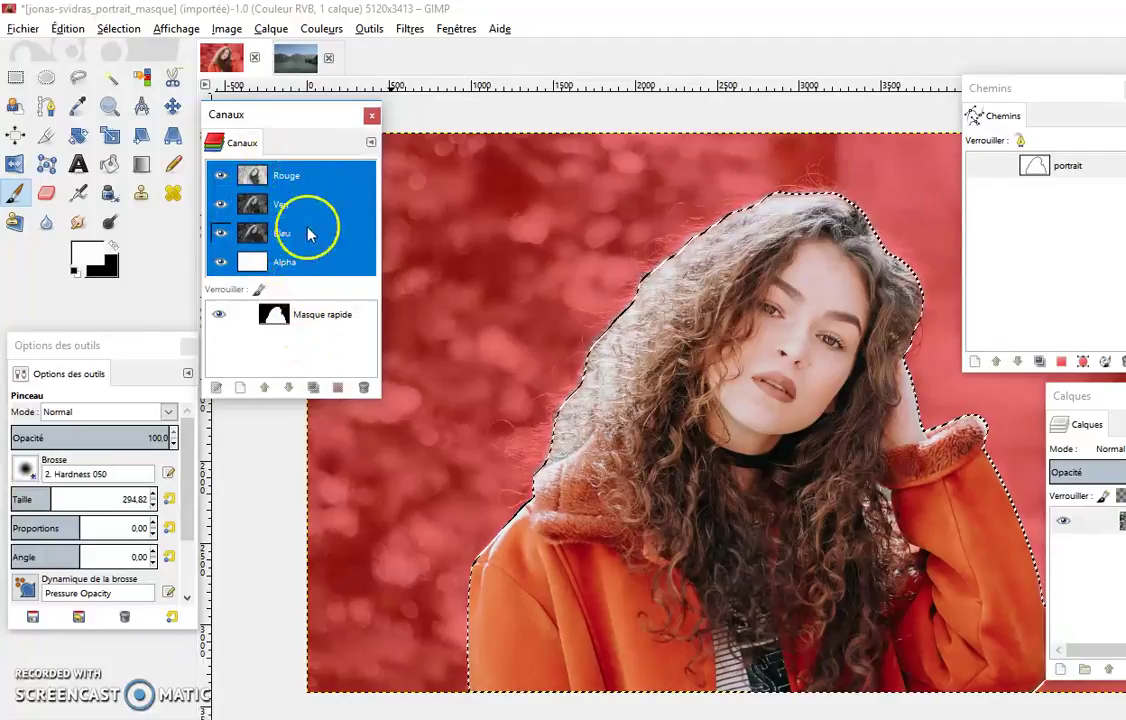
left_click(111, 30)
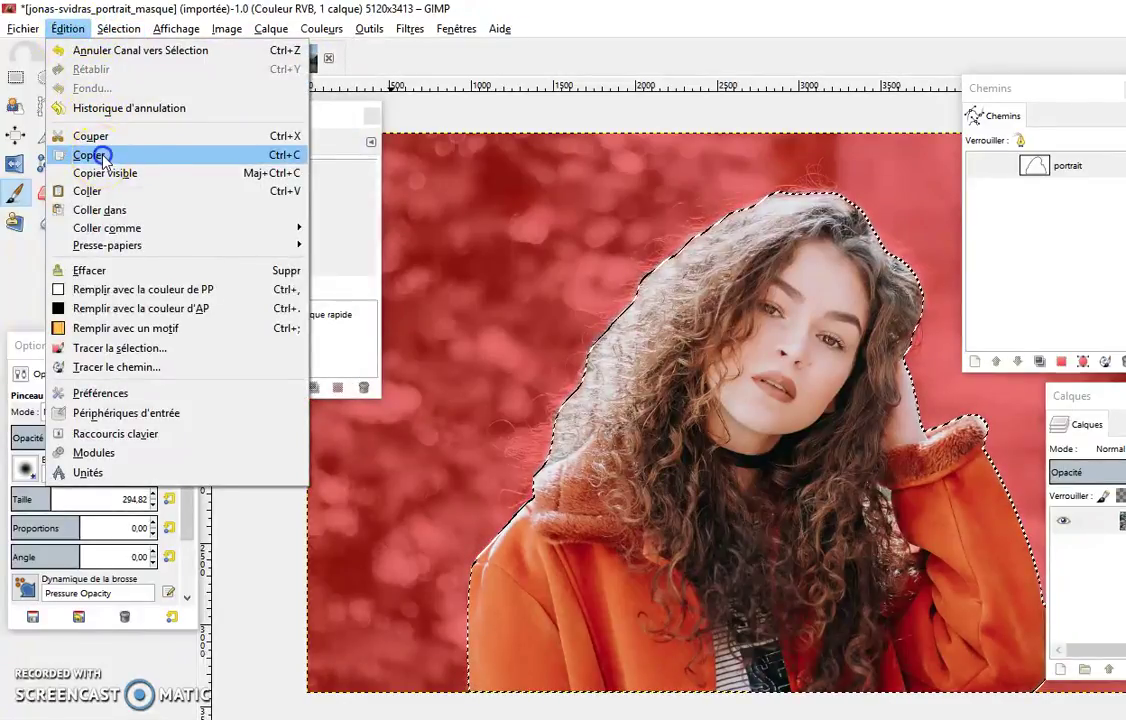
left_click(100, 153)
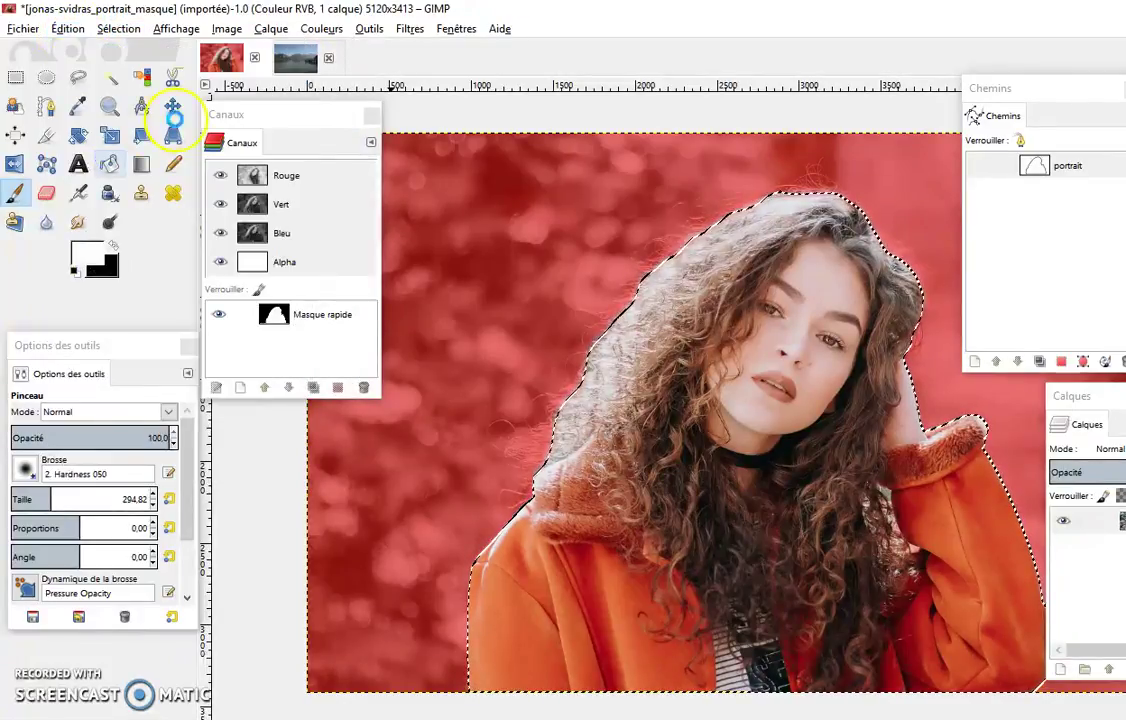
Paste the copied woman into the "resultat" lake image.
left_click(297, 60)
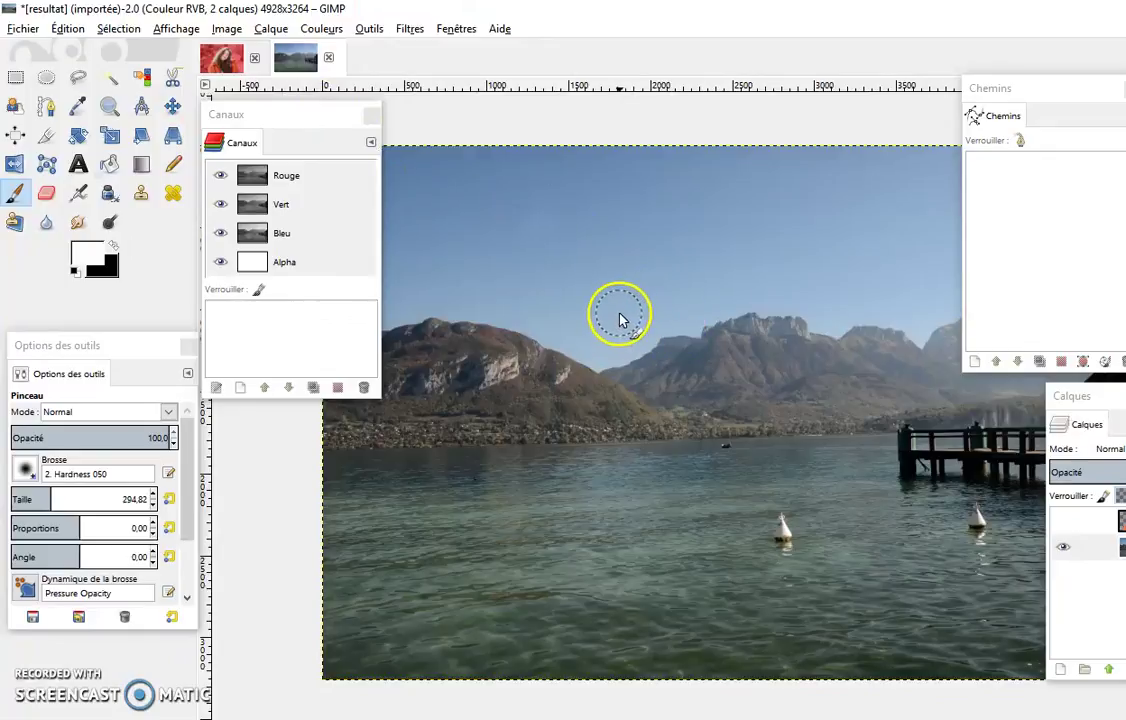
key("ctrl+v")
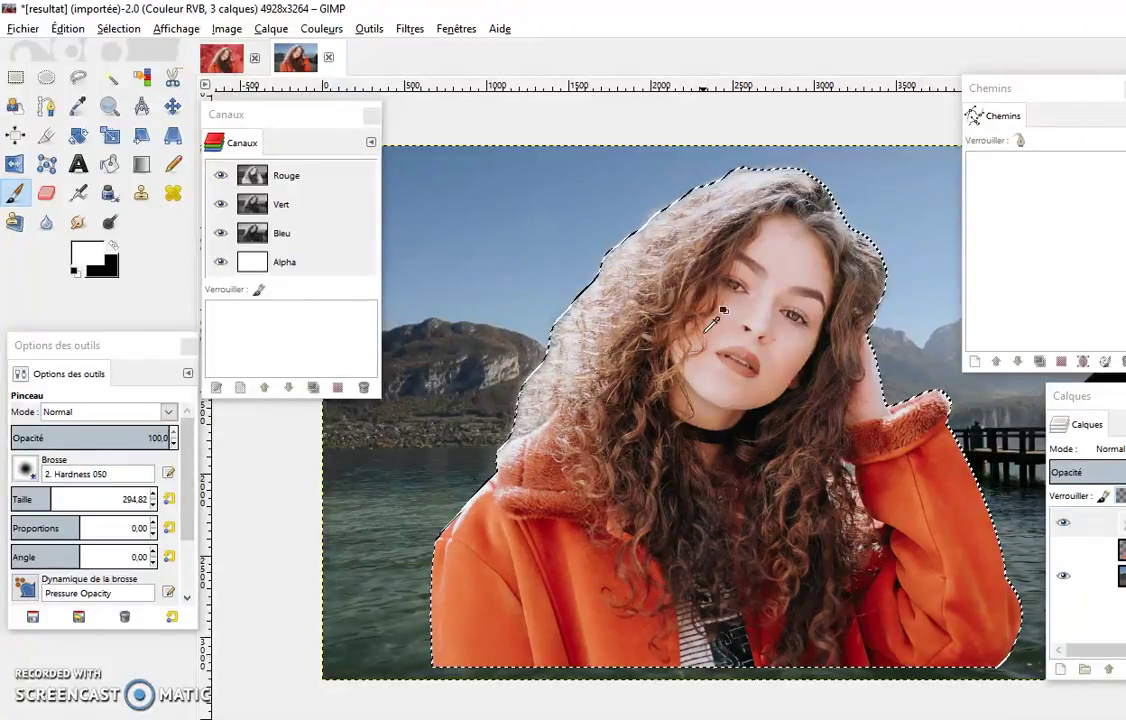
left_click_drag(721, 279, 523, 270)
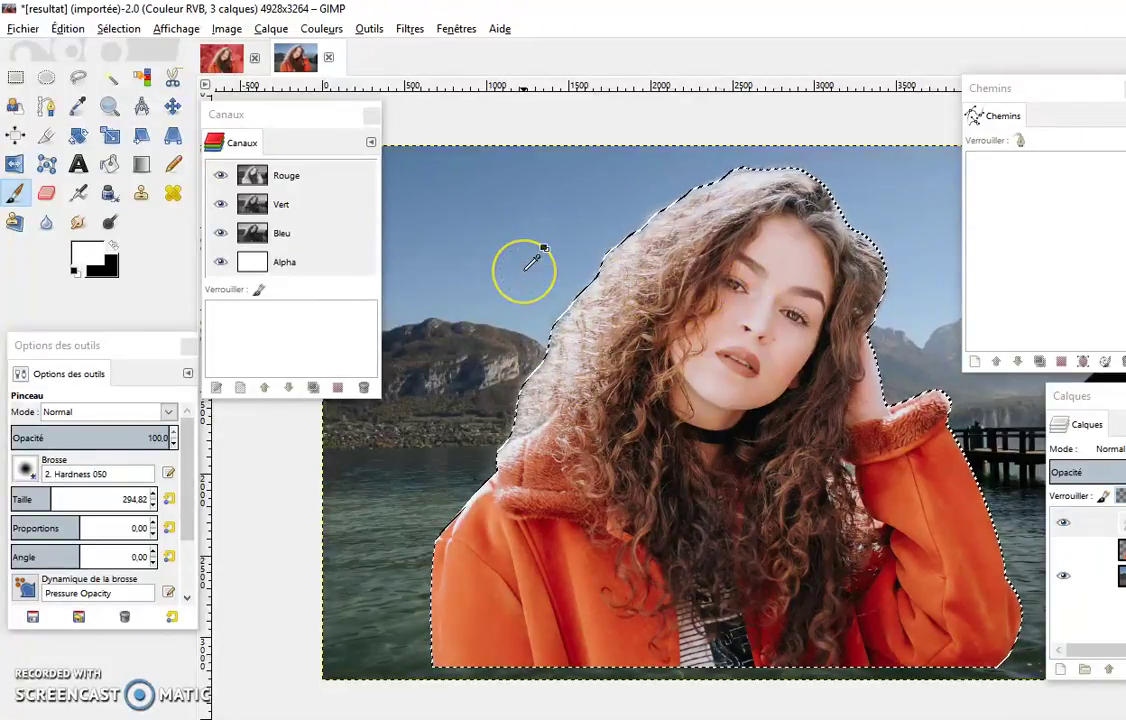
scroll(523, 277, "up", 1)
scroll(523, 277, "up", 1)
mouse_move(610, 305)
left_mouse_down()
mouse_move(653, 344)
mouse_move(596, 477)
mouse_move(598, 450)
mouse_move(597, 522)
mouse_move(551, 568)
mouse_move(594, 513)
mouse_move(633, 499)
left_mouse_up()
Select everything and turn the pasted floating selection into a new layer.
left_click(118, 28)
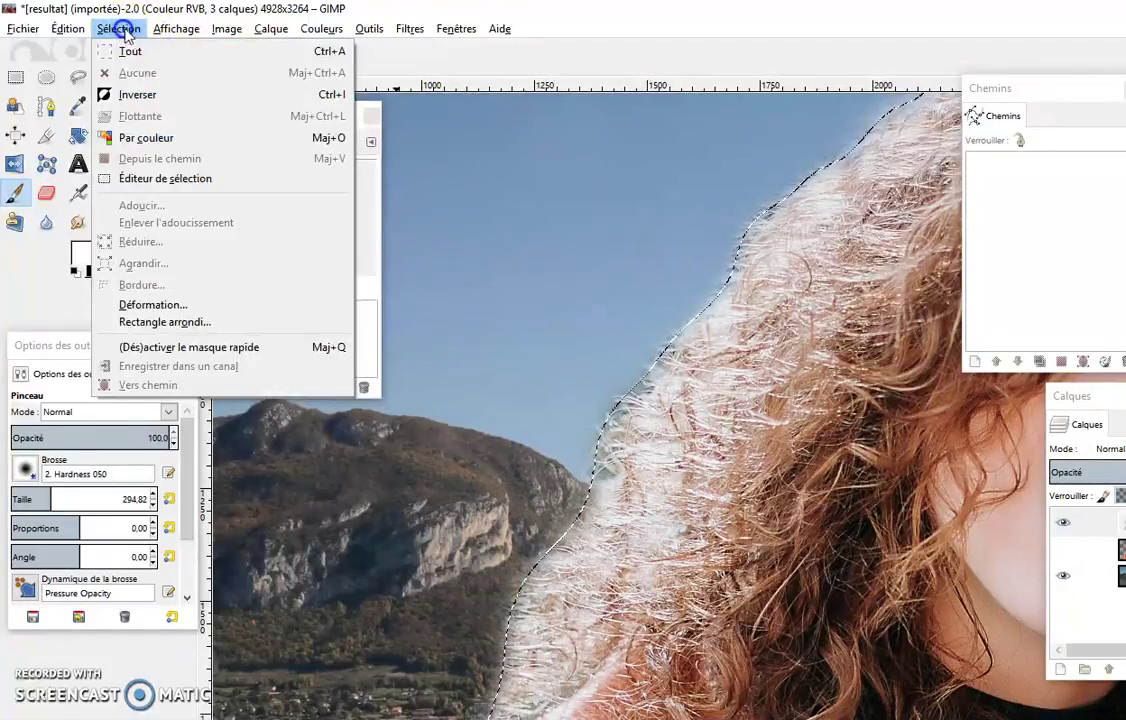
left_click(145, 56)
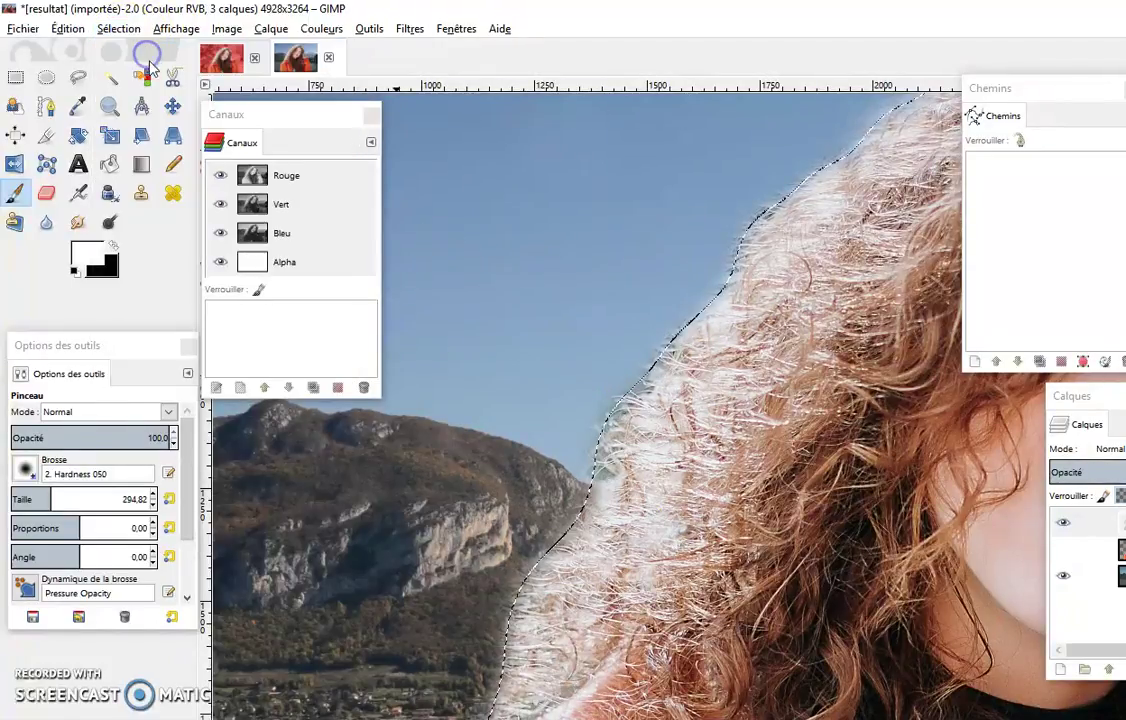
left_click(1114, 551)
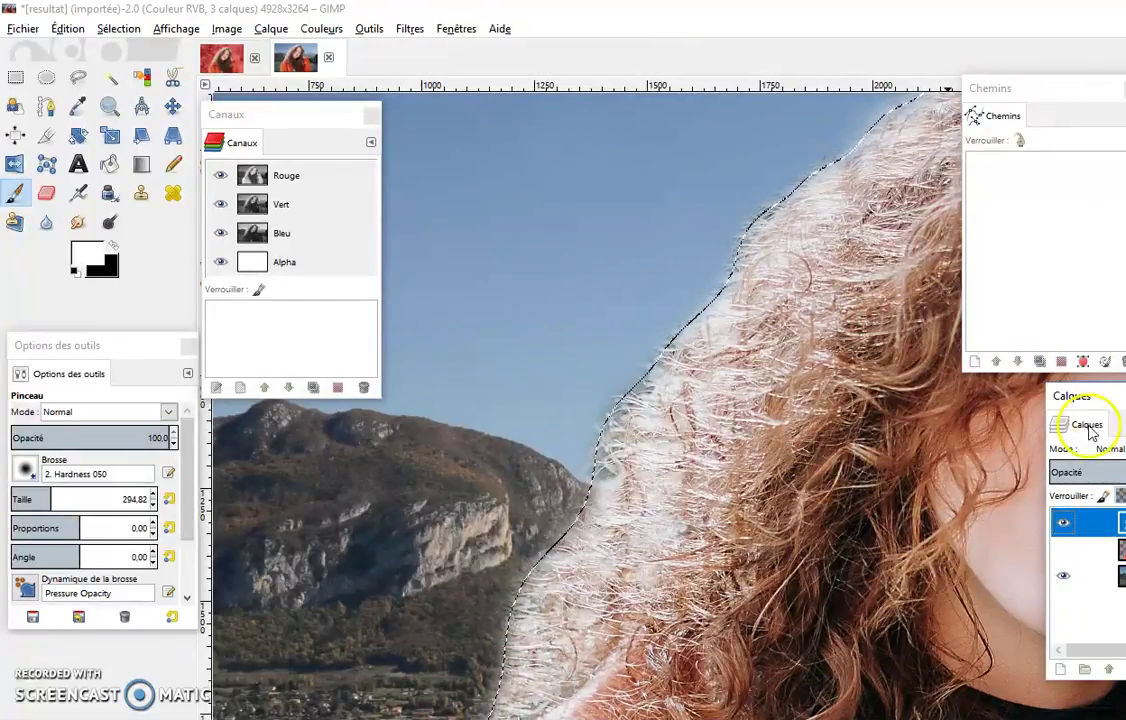
left_click_drag(1098, 395, 362, 379)
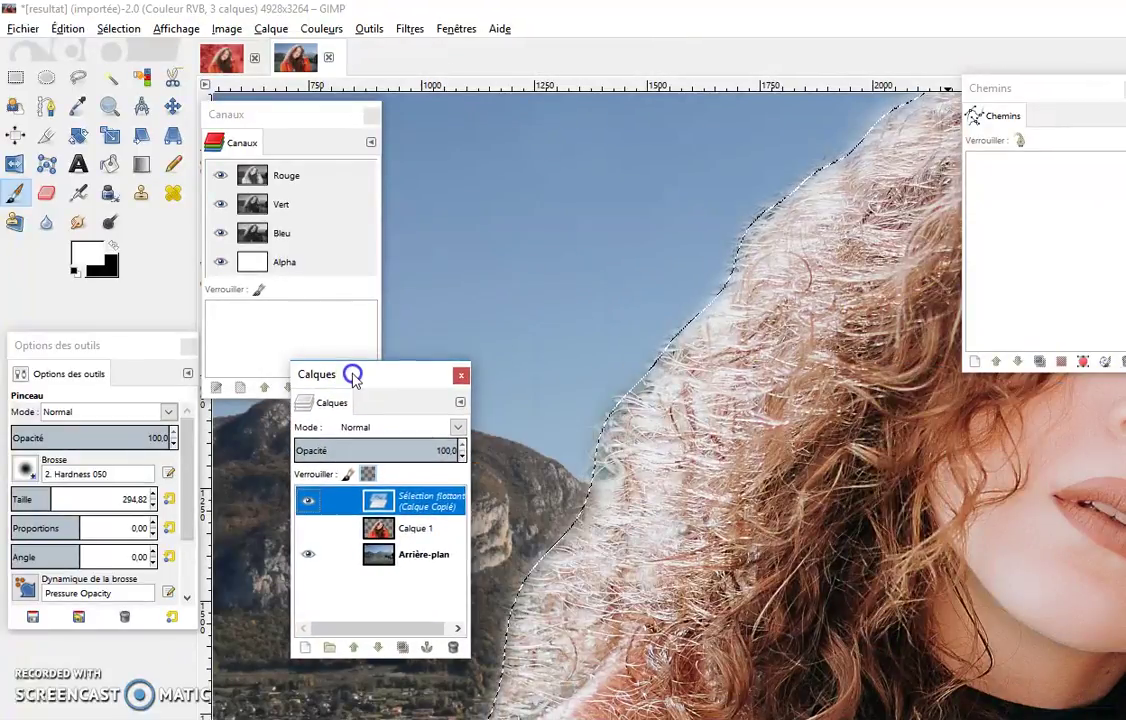
left_click(305, 649)
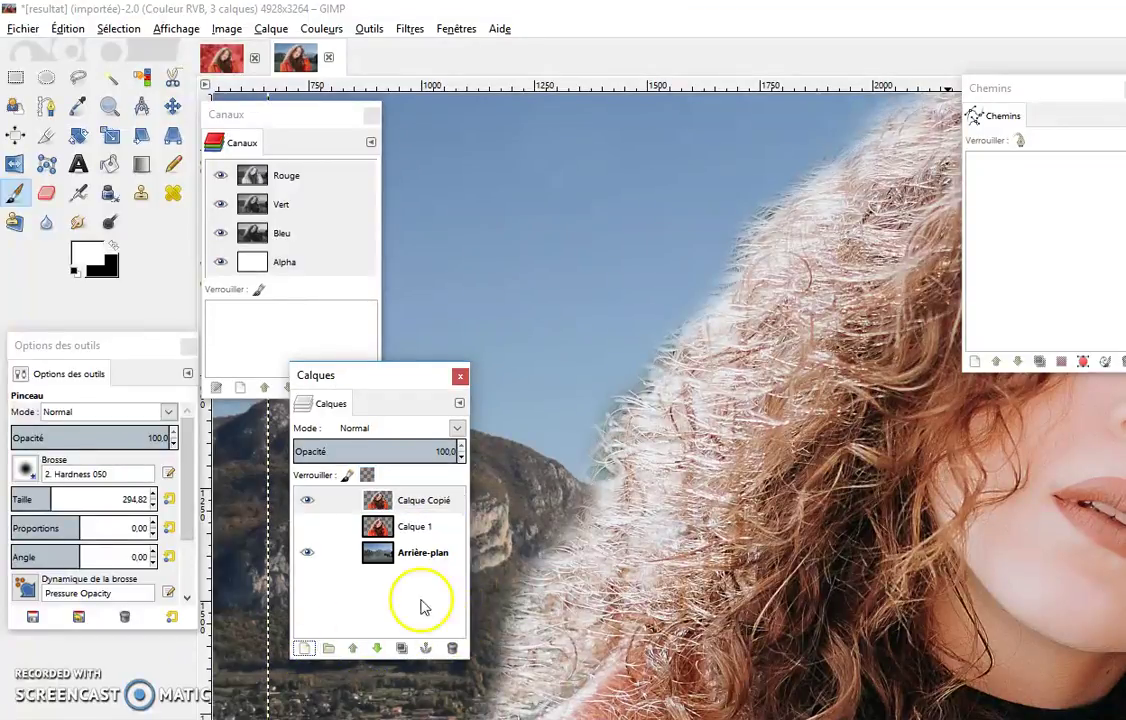
Examine the cut-out edges of the pasted woman around the hair, raised arm and sleeve.
scroll(660, 418, "down", 1)
scroll(660, 418, "down", 1)
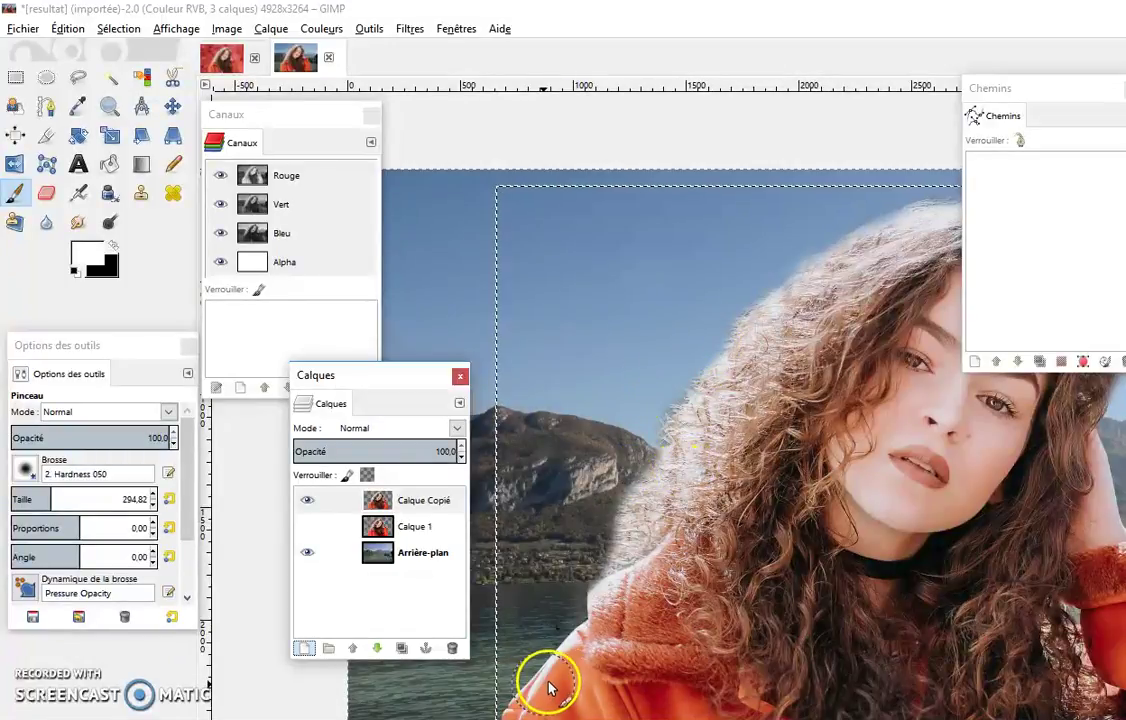
key("shift+ctrl+n")
key("Escape")
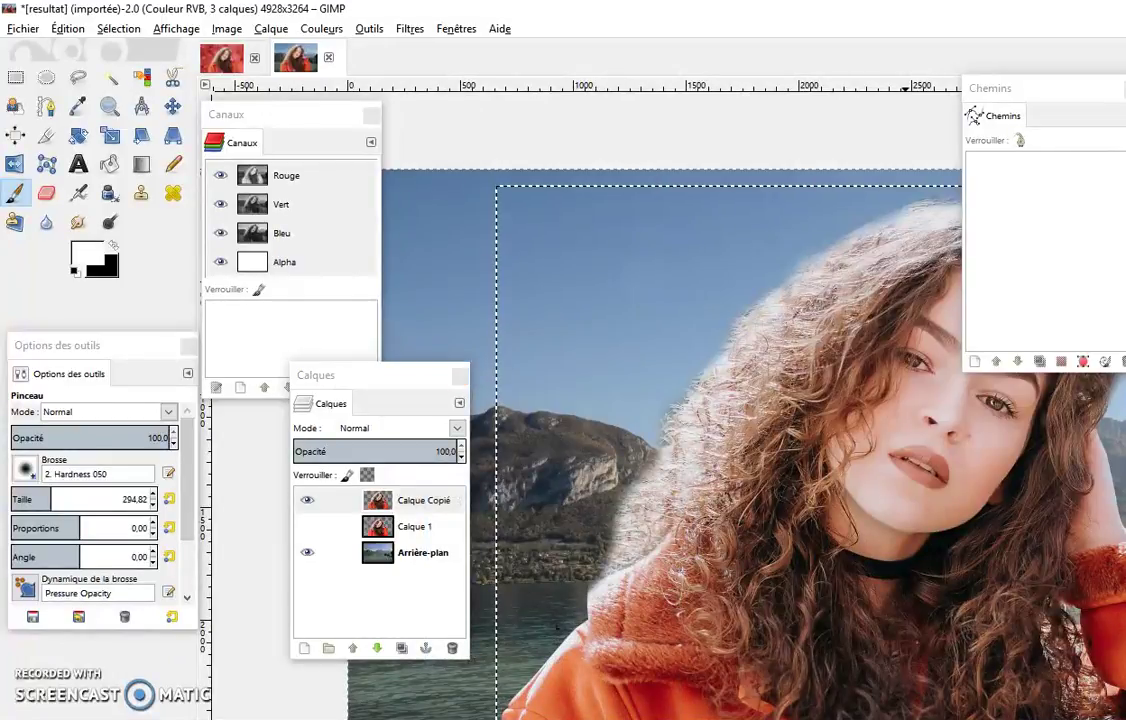
scroll(670, 440, "right", 4)
scroll(930, 523, "up", 3)
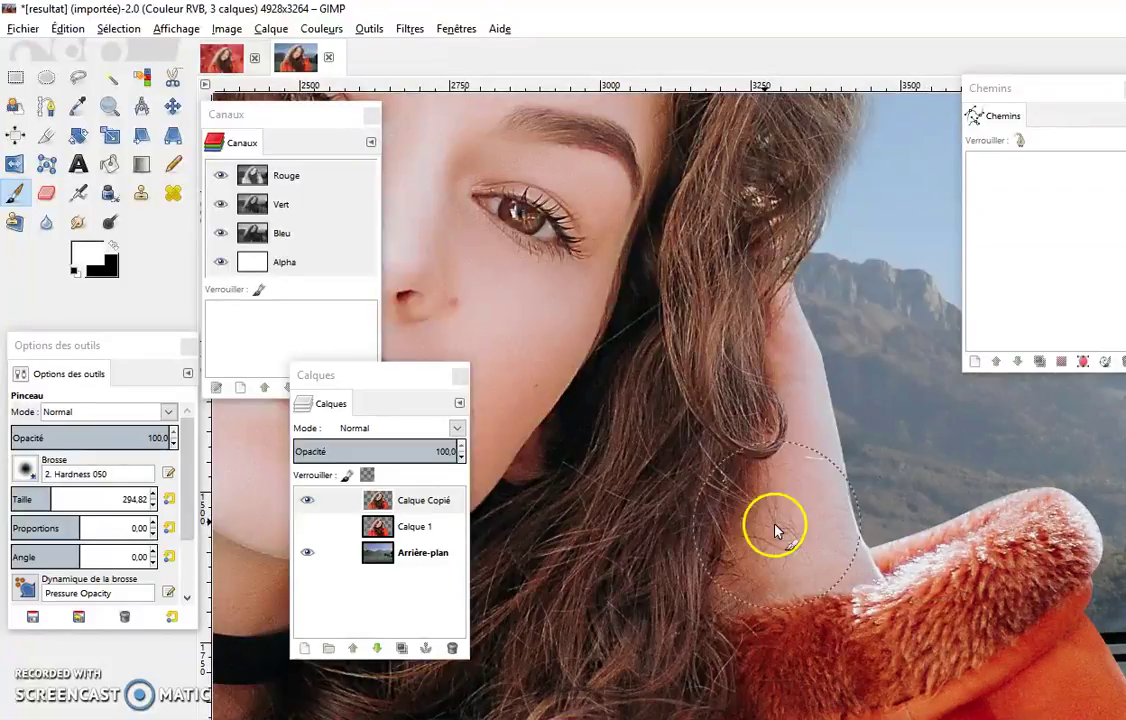
In the masked portrait image, hide the red, green, blue and alpha channels and make the quick mask channel active.
left_click(230, 60)
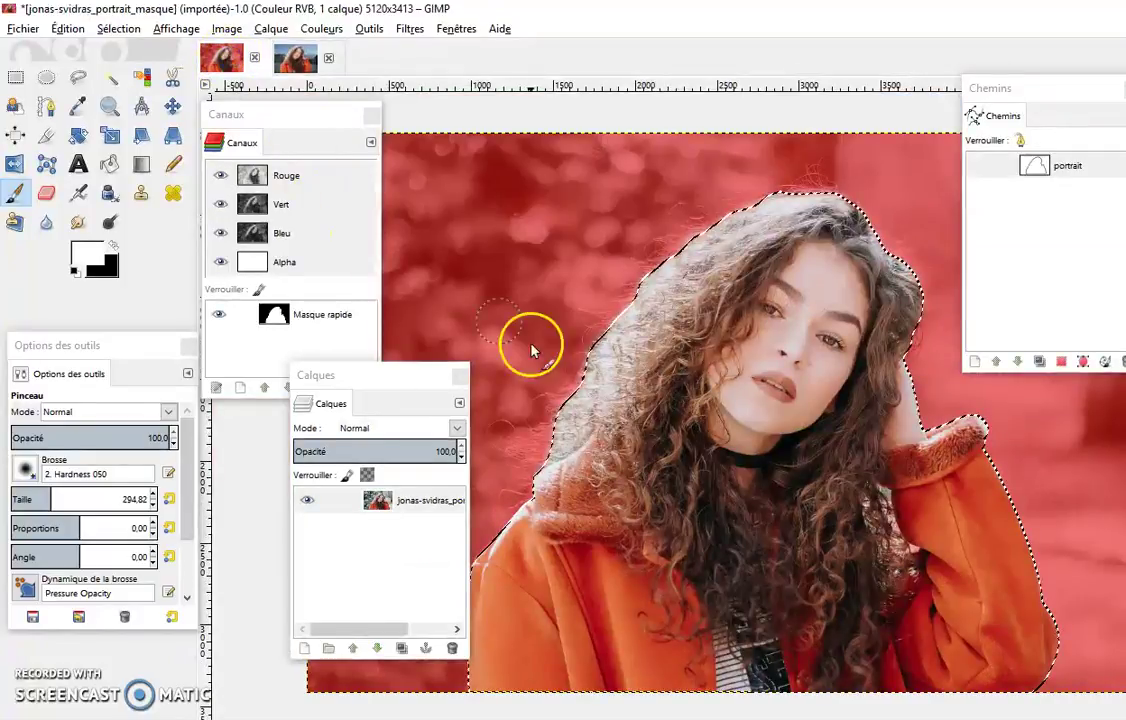
left_click(334, 320)
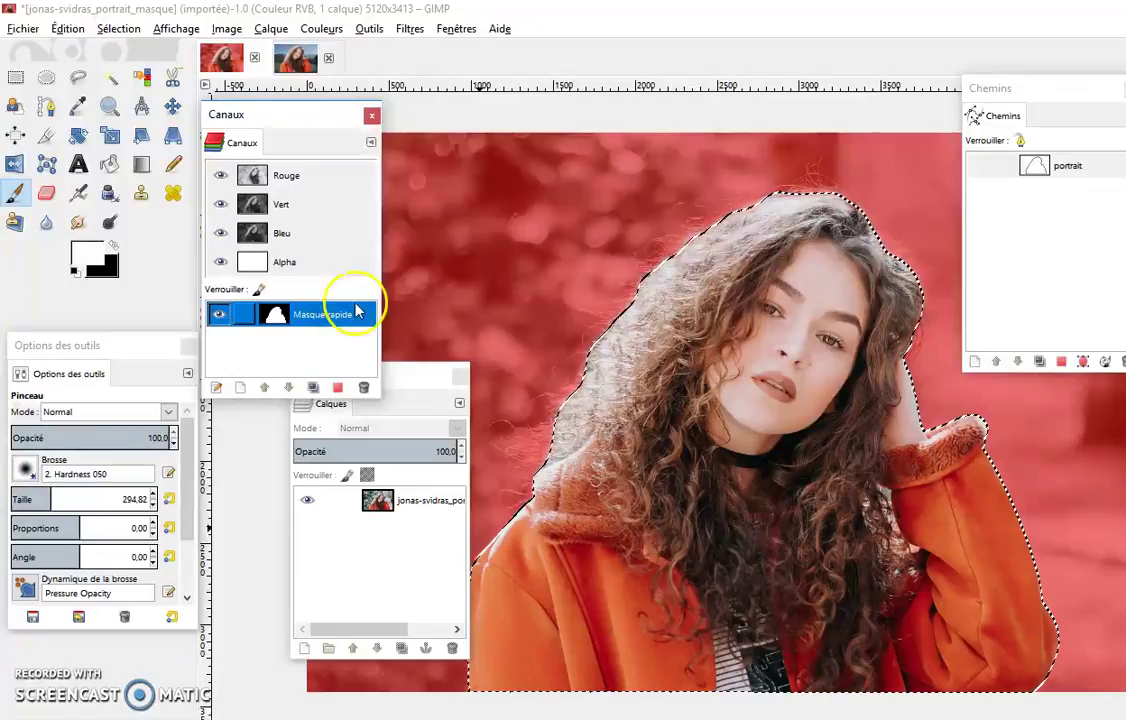
left_click(220, 175)
left_click(220, 204)
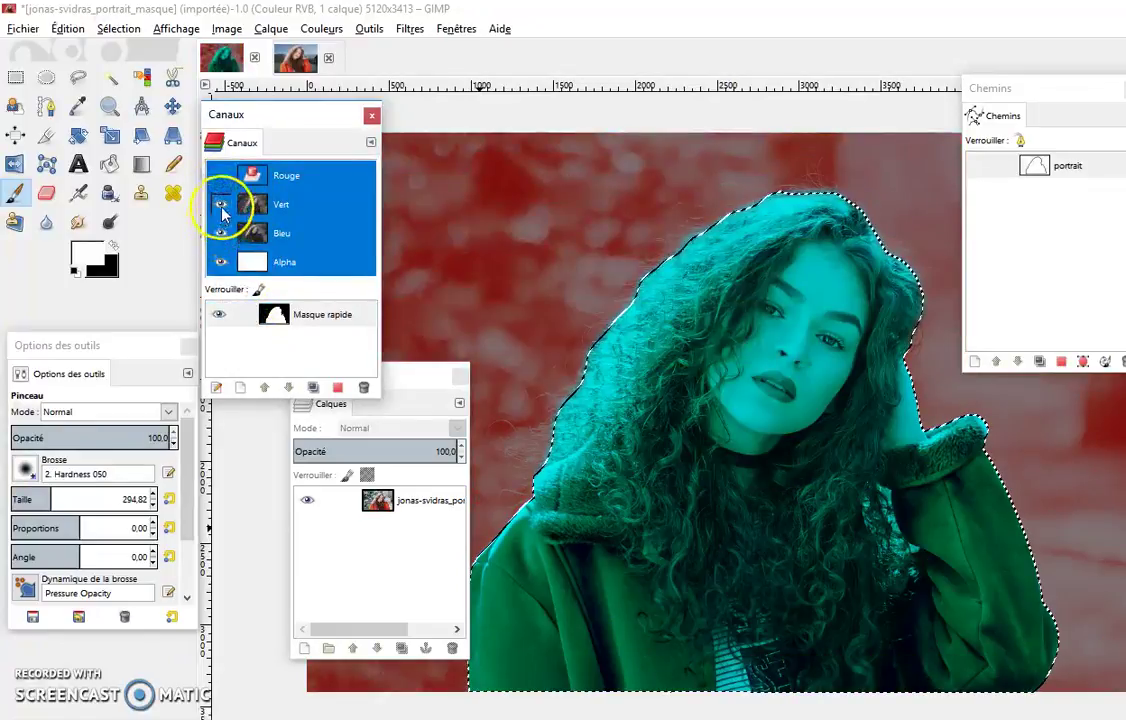
left_click(220, 233)
left_click(220, 262)
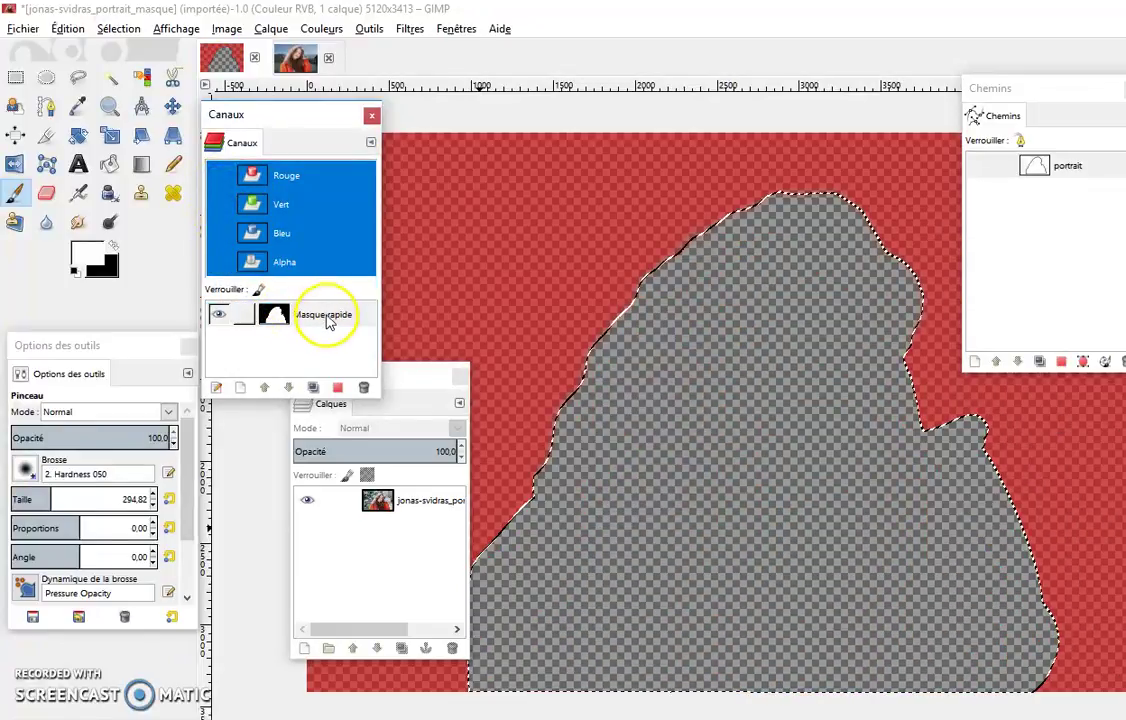
left_click(322, 318)
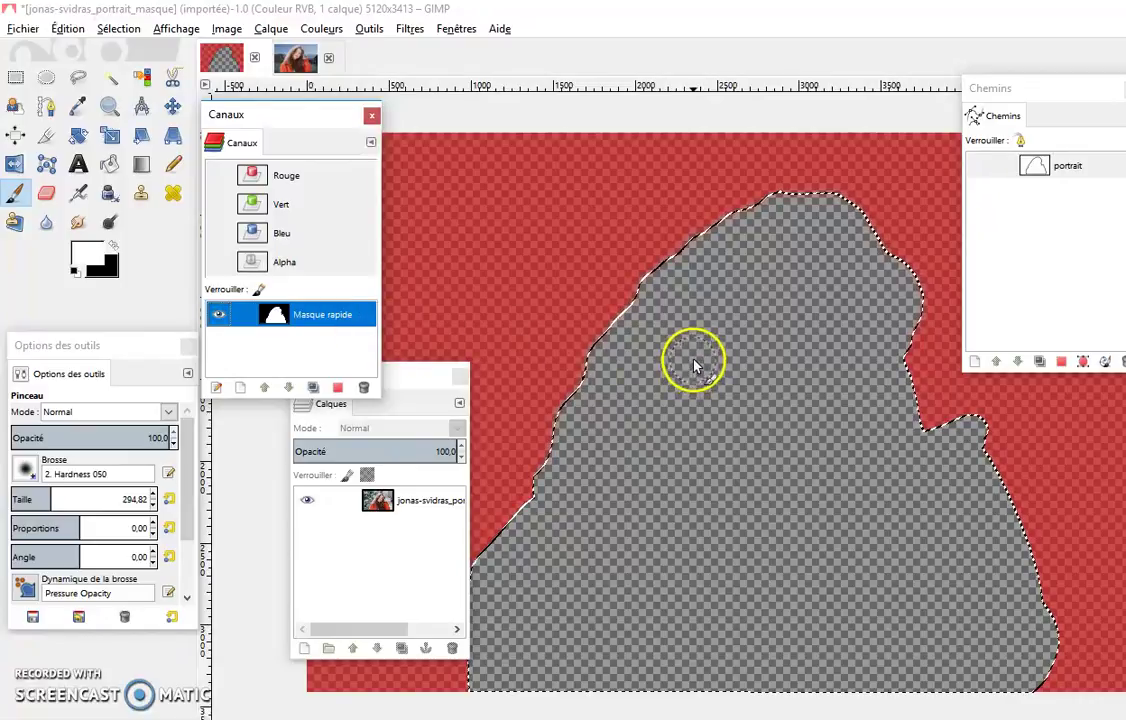
Clear the selection and examine the mask's edges along the hair, raised arm and sleeve.
left_click(112, 29)
left_click(175, 76)
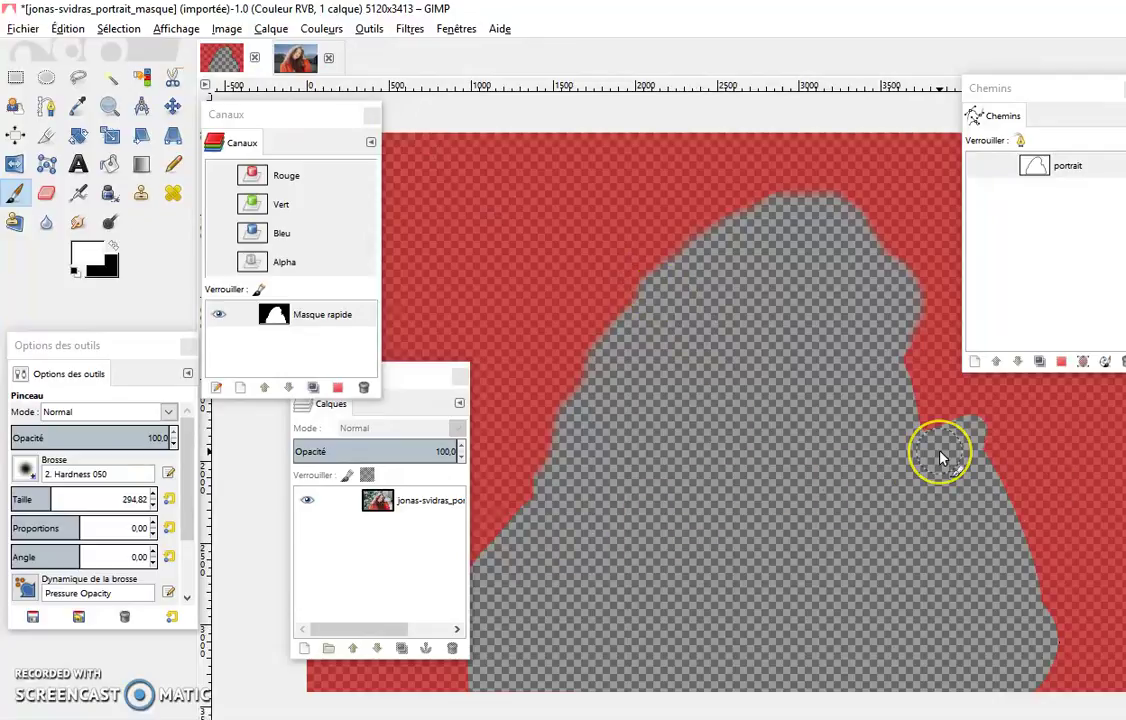
scroll(940, 456, "up", 2)
mouse_move(872, 108)
left_mouse_down()
mouse_move(907, 148)
mouse_move(909, 188)
mouse_move(893, 225)
mouse_move(917, 165)
mouse_move(885, 134)
mouse_move(909, 177)
mouse_move(897, 214)
left_mouse_up()
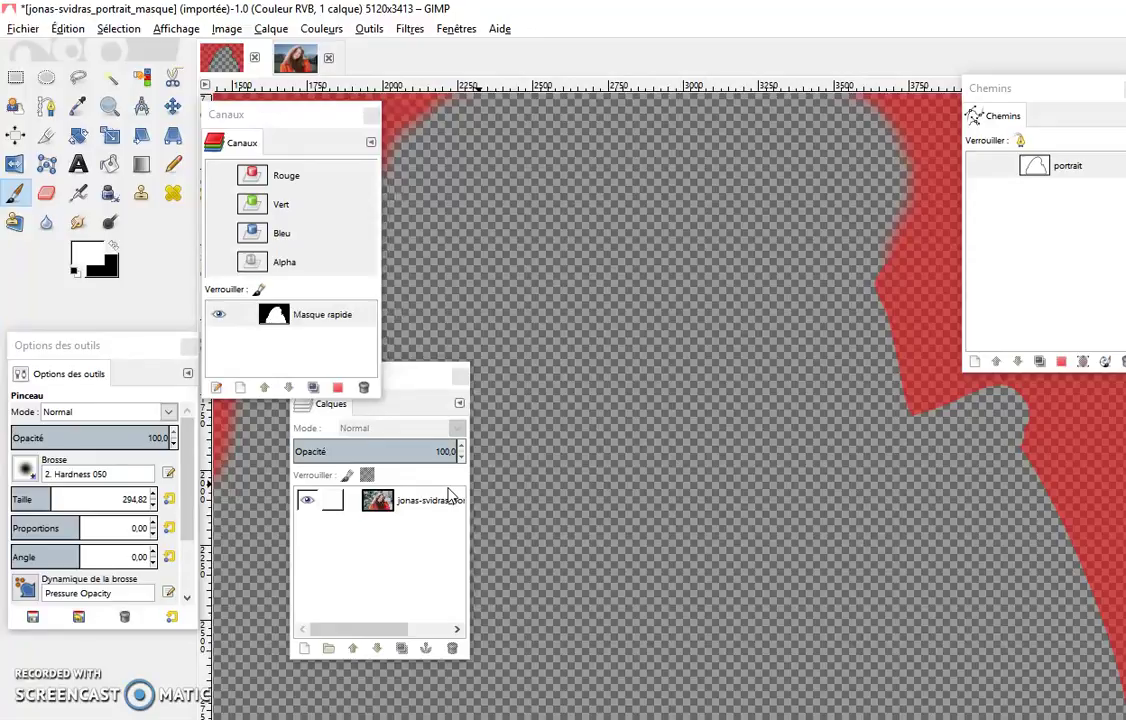
mouse_move(867, 289)
left_mouse_down()
mouse_move(900, 166)
mouse_move(862, 146)
mouse_move(680, 258)
left_mouse_up()
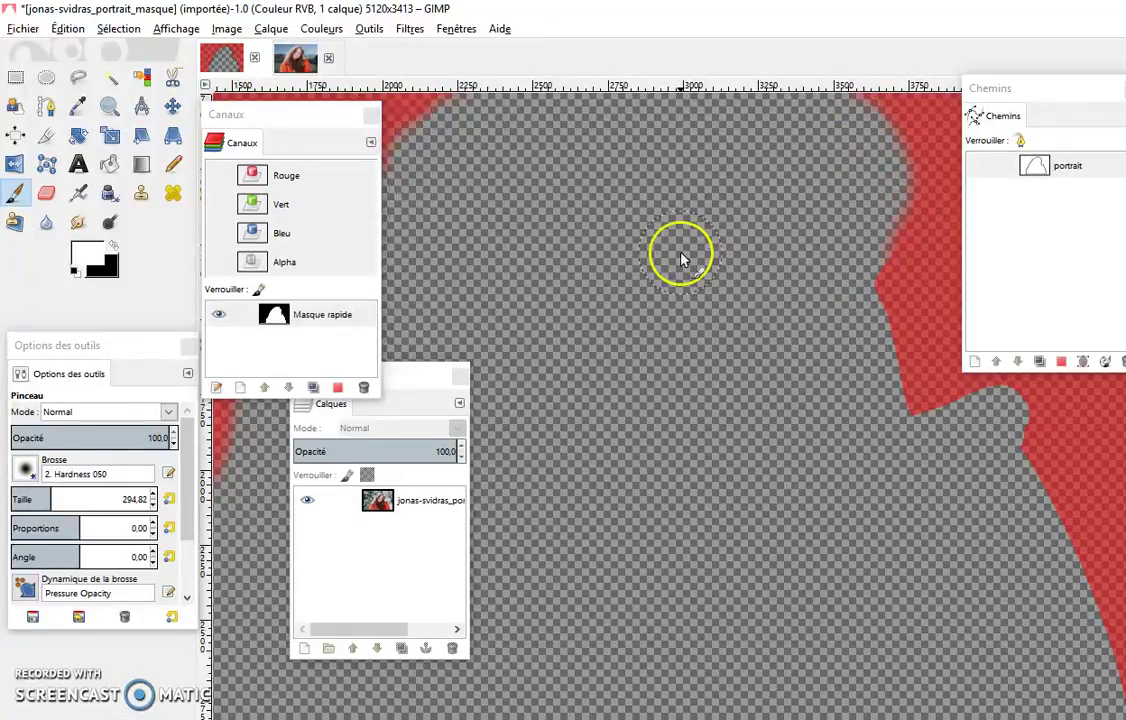